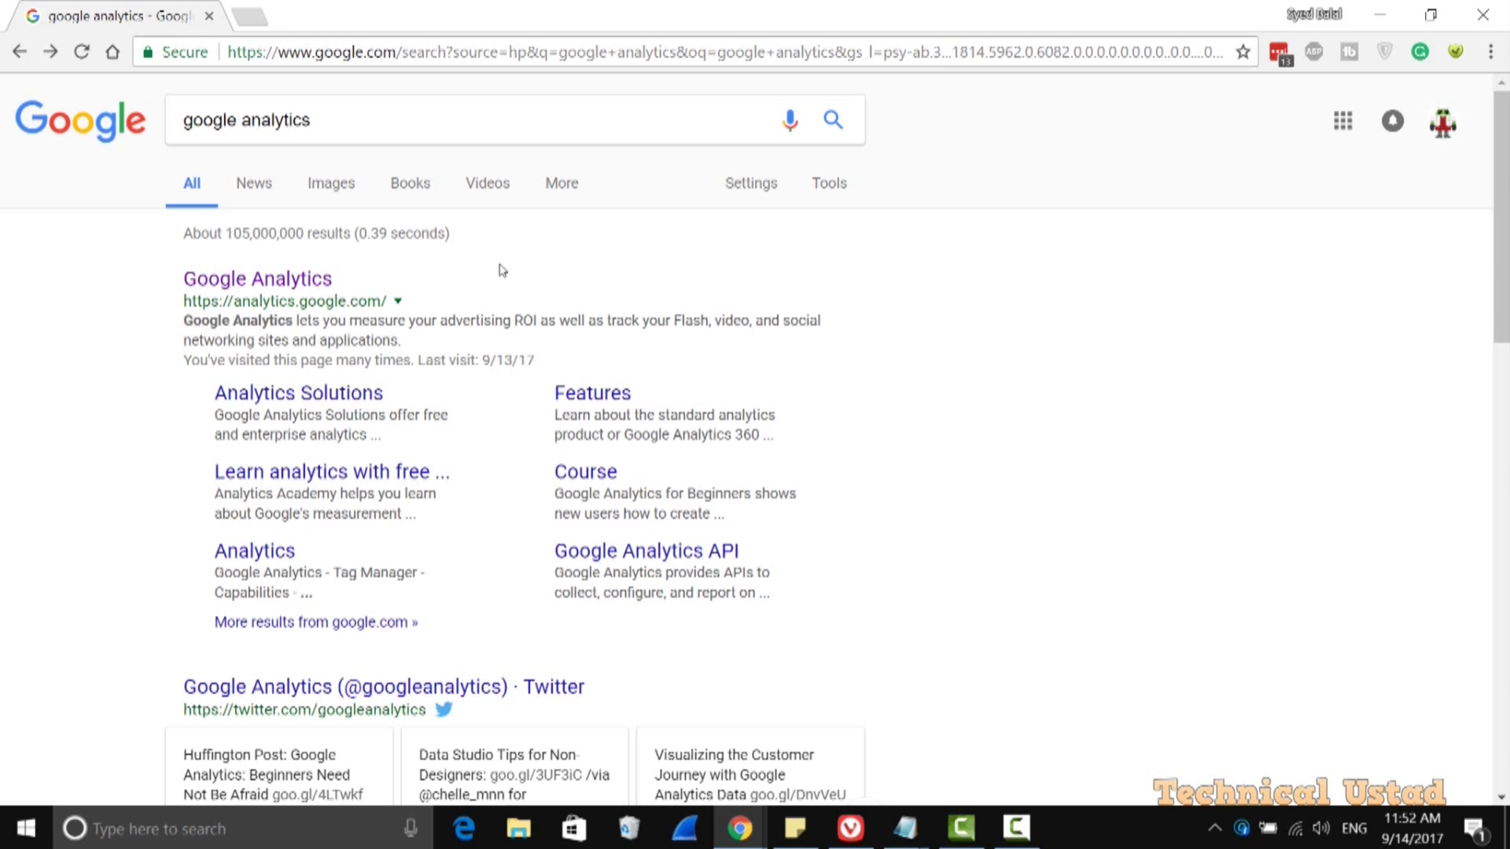
Step: Highlight the analytics.google.com address and open the Google Analytics search result
left_click_drag(388, 301, 183, 301)
left_click(267, 284)
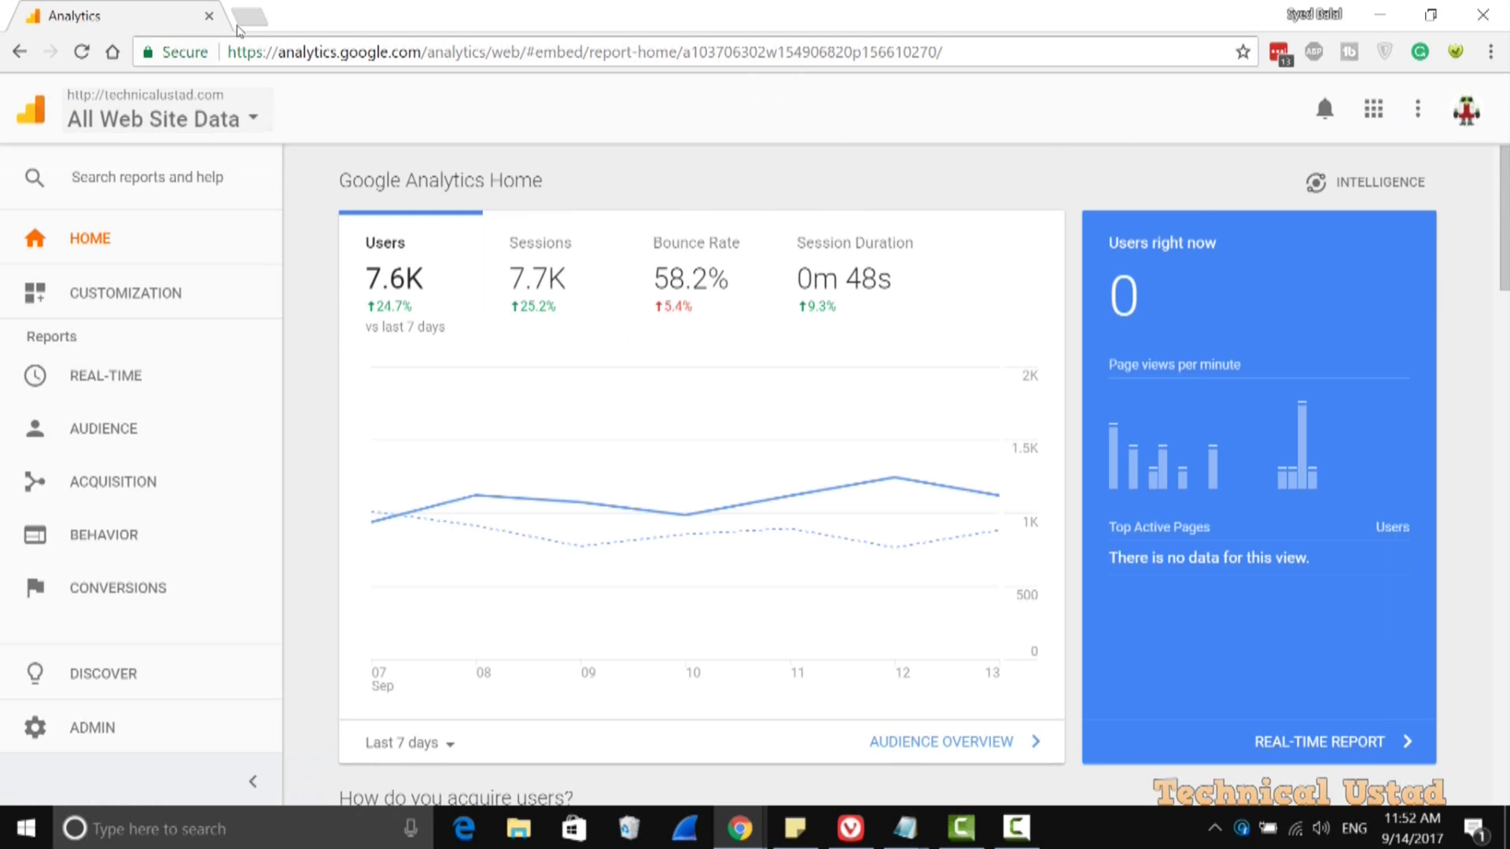
Step: Load technicalustad.com in a new tab, then return to the Google Analytics tab
left_click(261, 17)
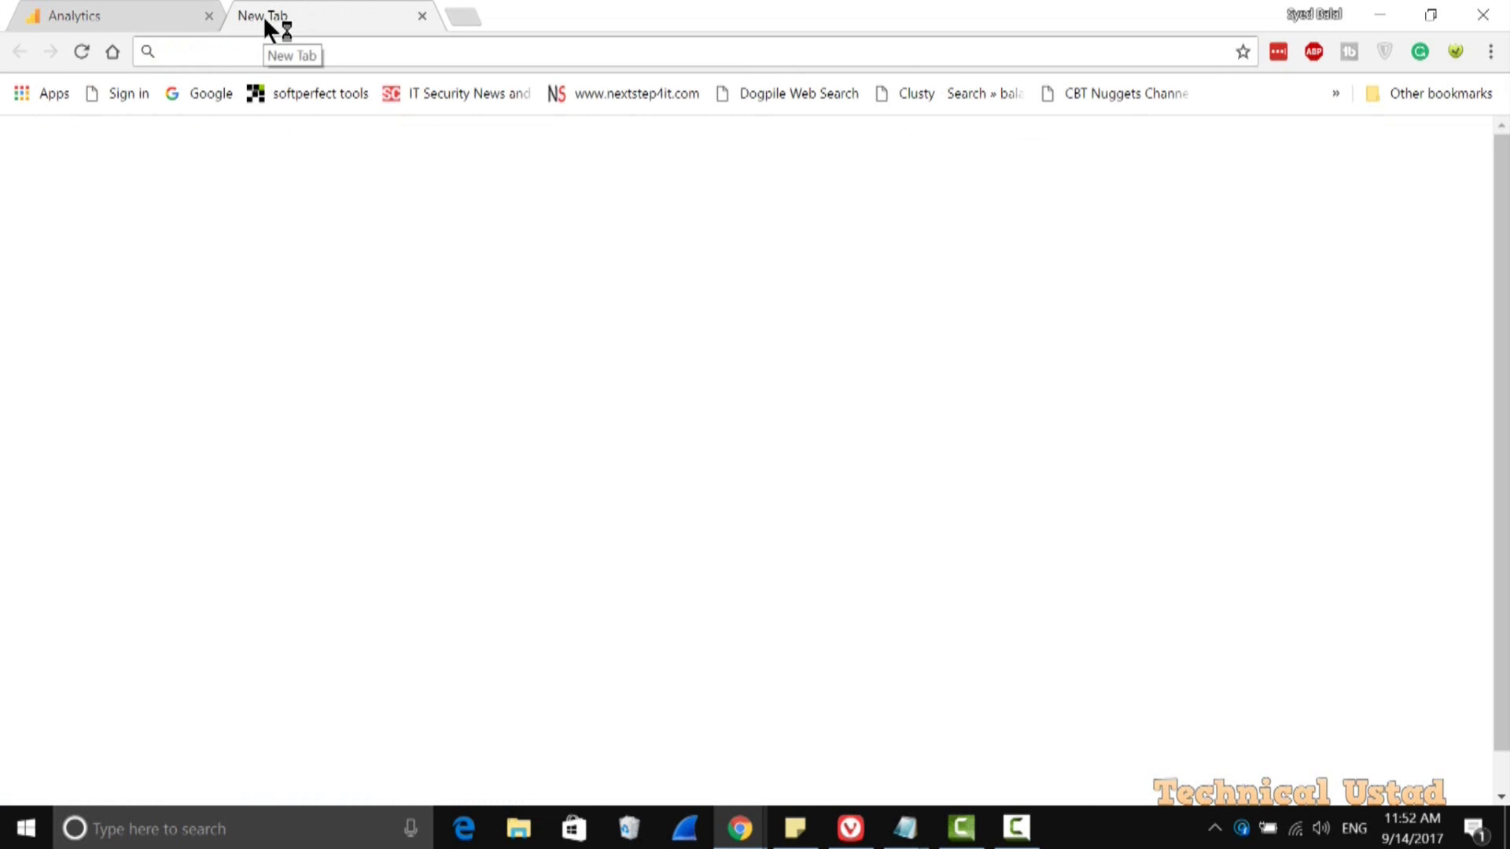
type("t")
left_click(262, 87)
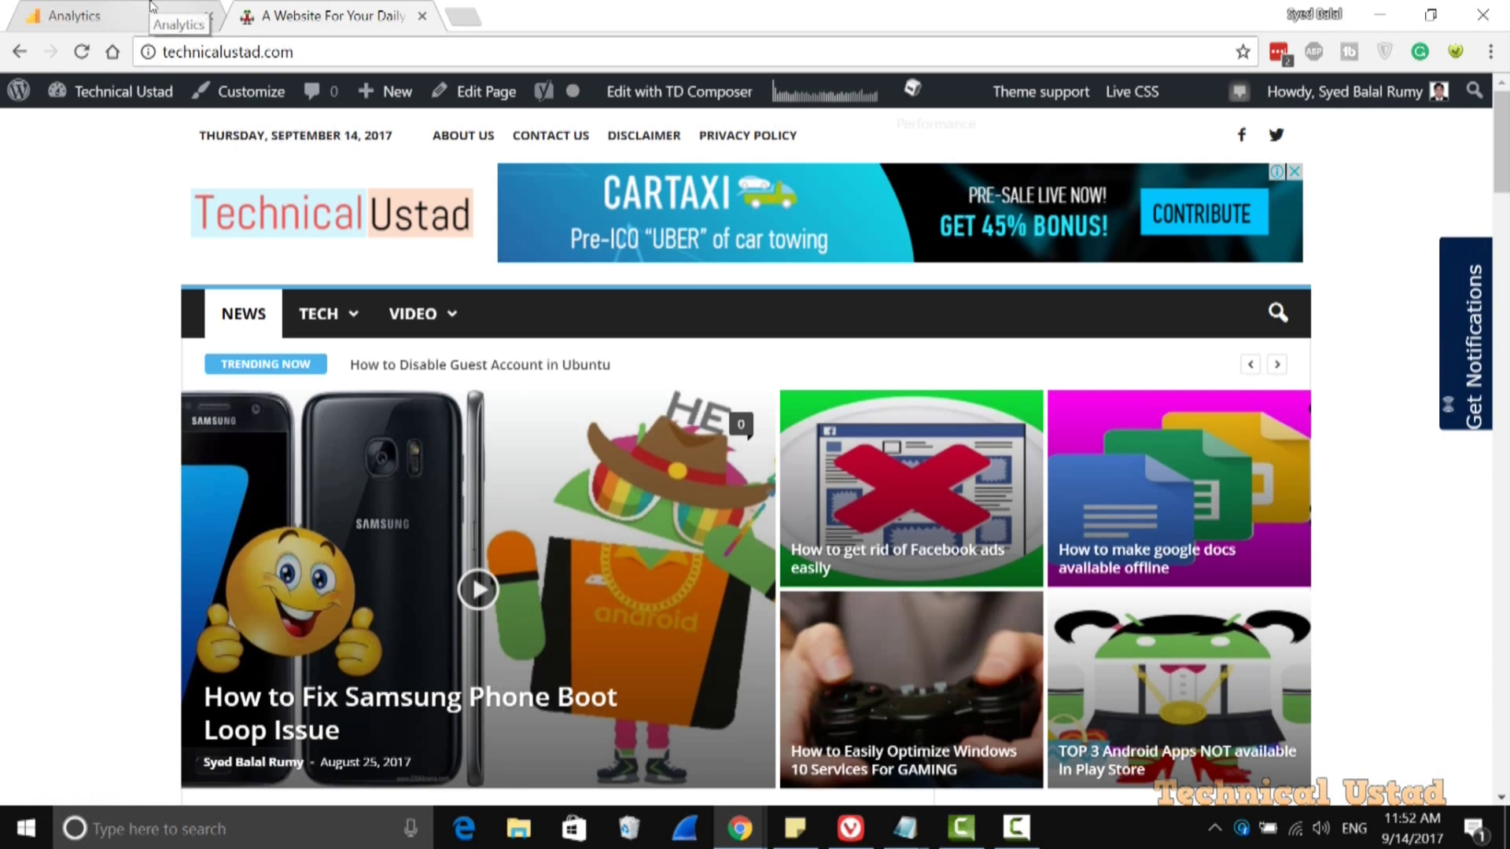
left_click(152, 7)
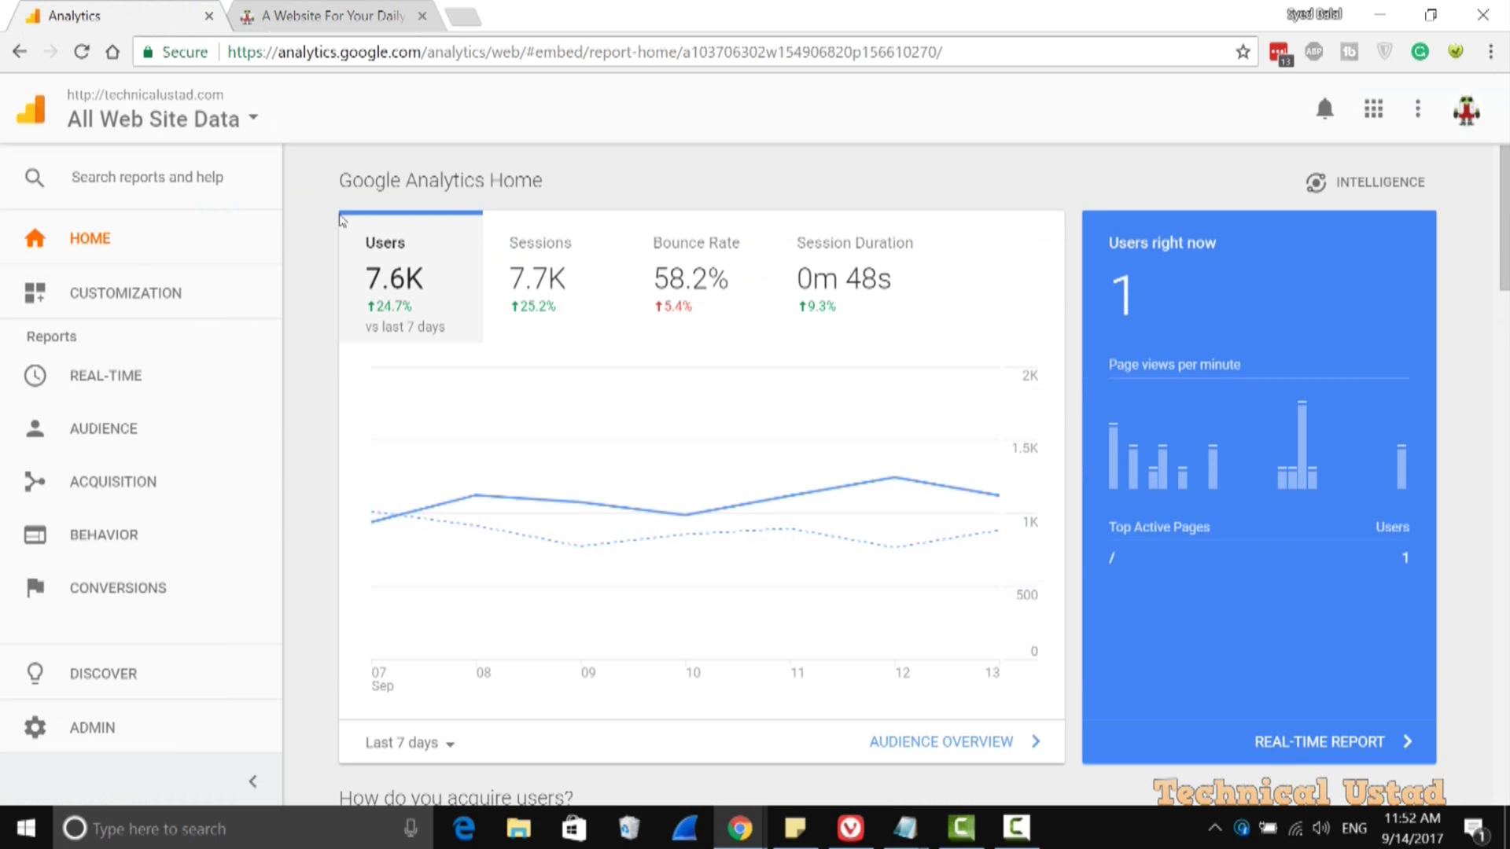
Step: Open Acquisition > All Traffic > Referrals for Sep 7–13, 2017
left_click(85, 488)
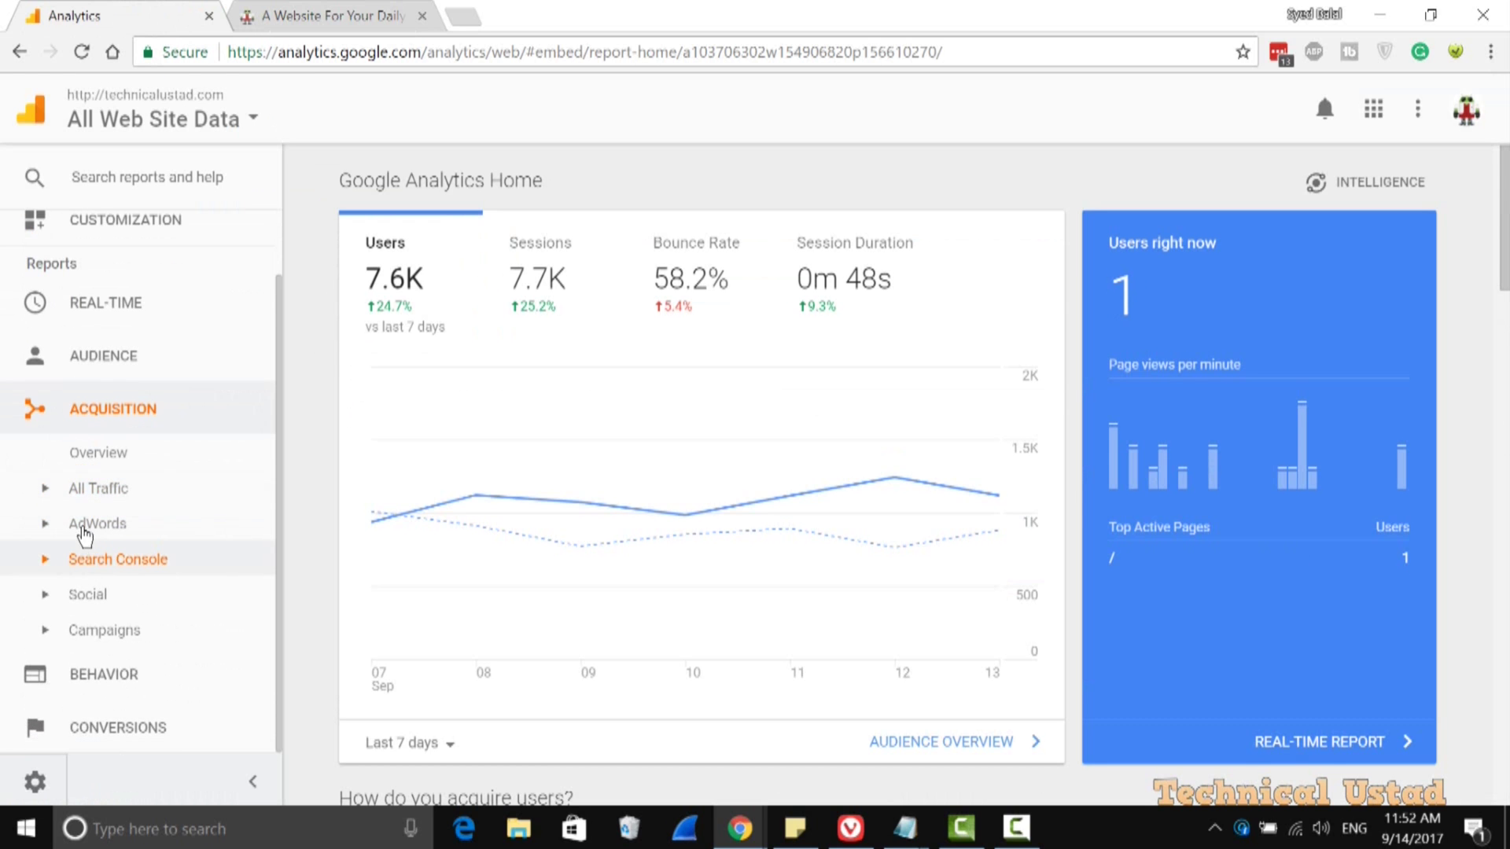
left_click(45, 489)
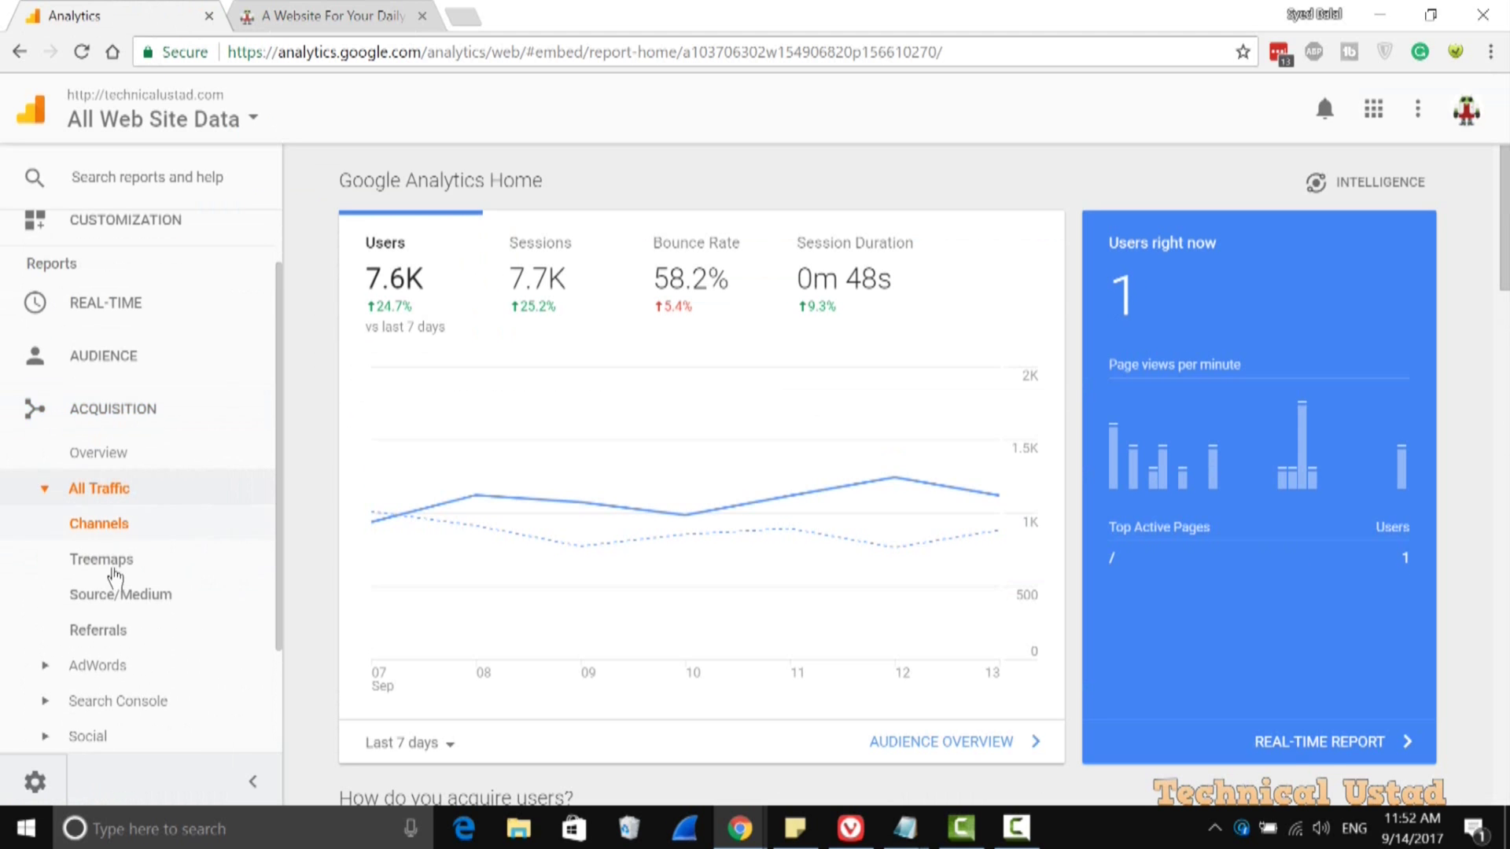
left_click(150, 633)
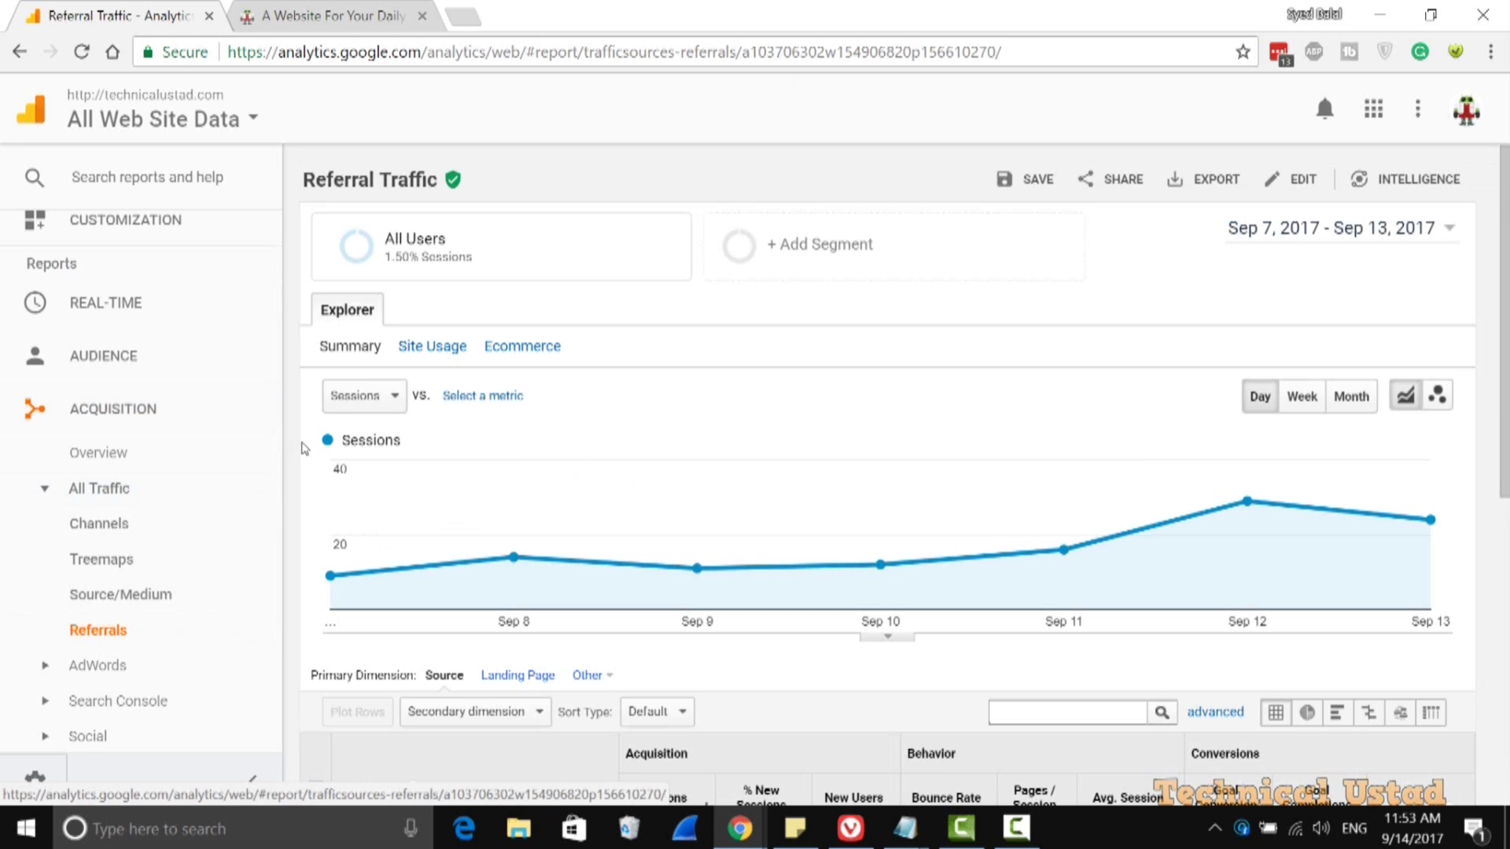
scroll(306, 449, "down", 4)
scroll(305, 449, "up", 2)
scroll(305, 449, "up", 1)
scroll(444, 454, "down", 4)
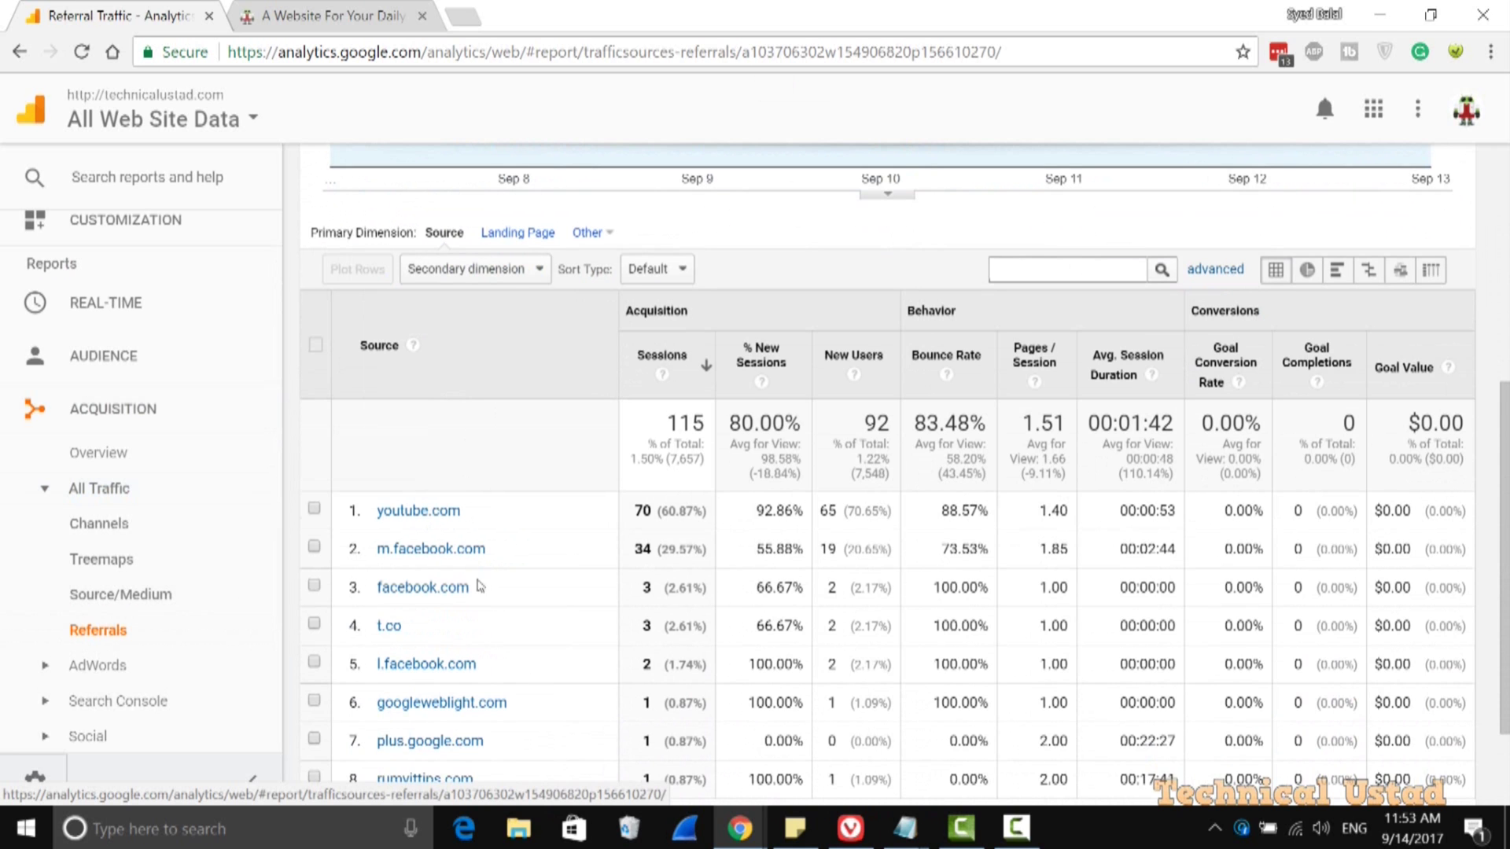
scroll(440, 582, "down", 2)
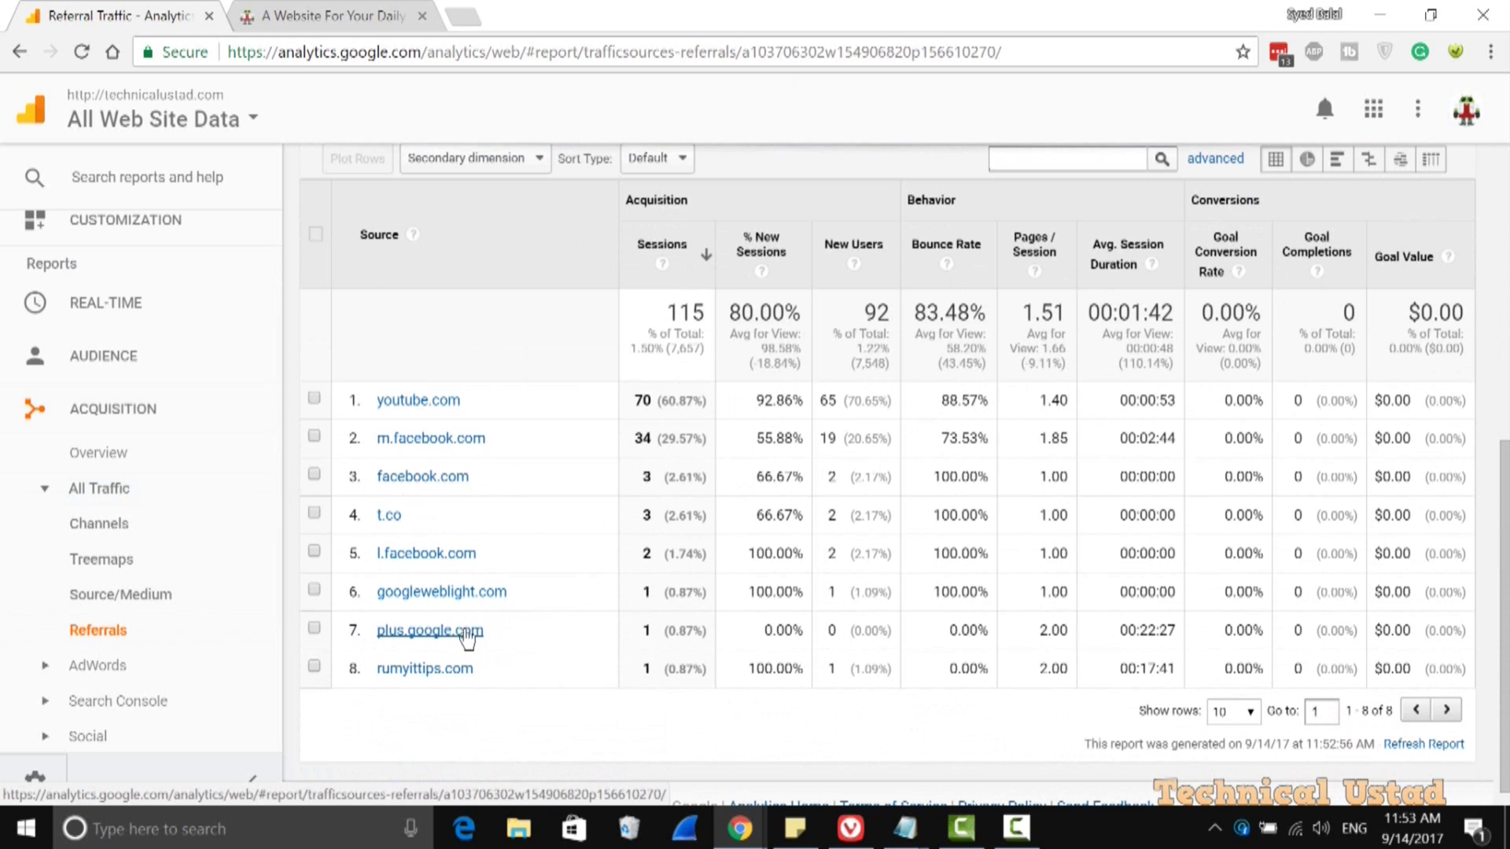
scroll(523, 611, "up", 1)
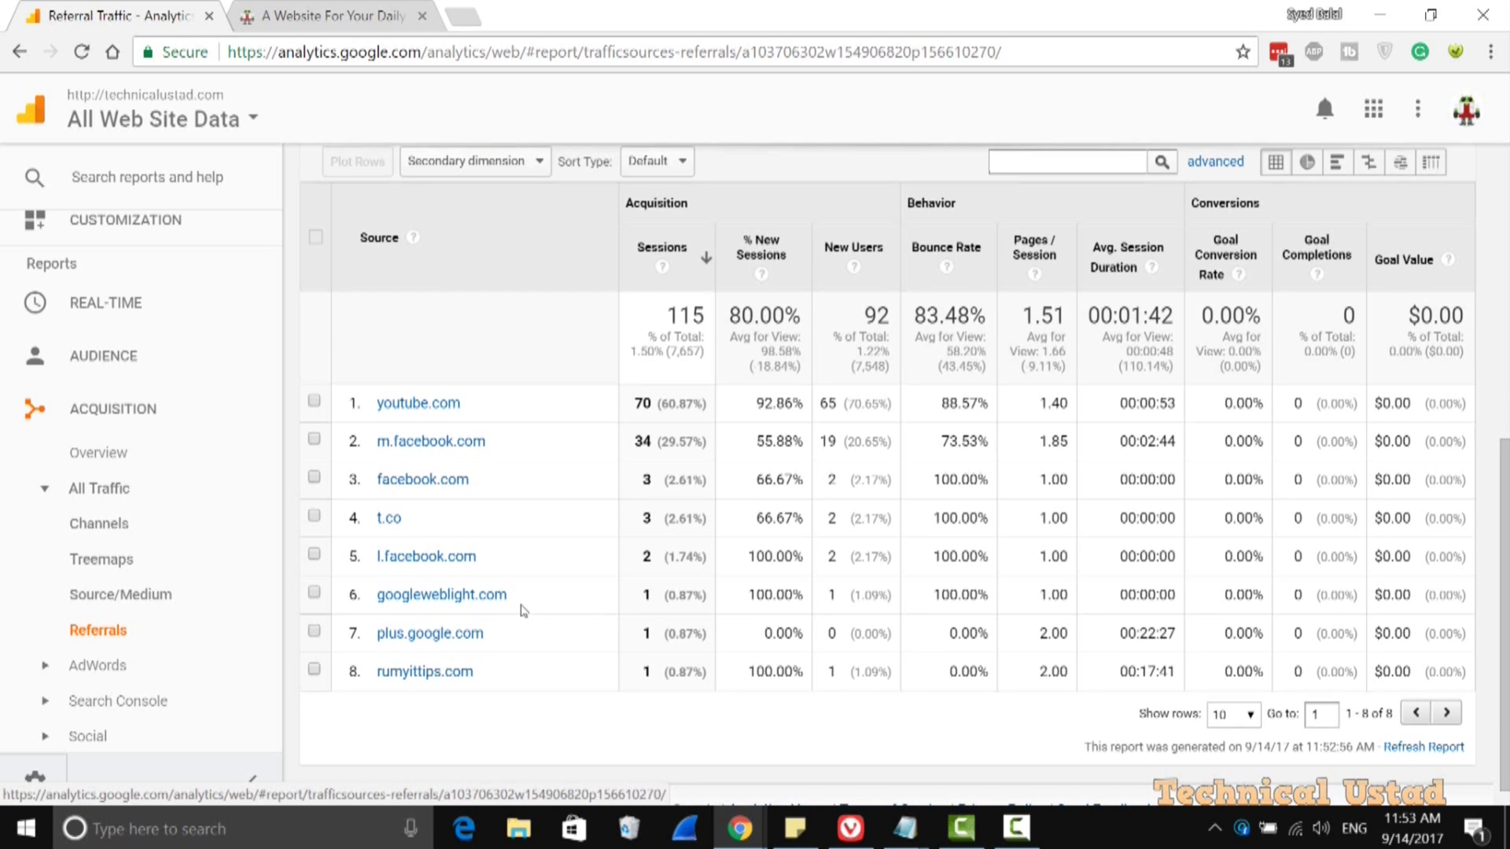
scroll(523, 611, "up", 3)
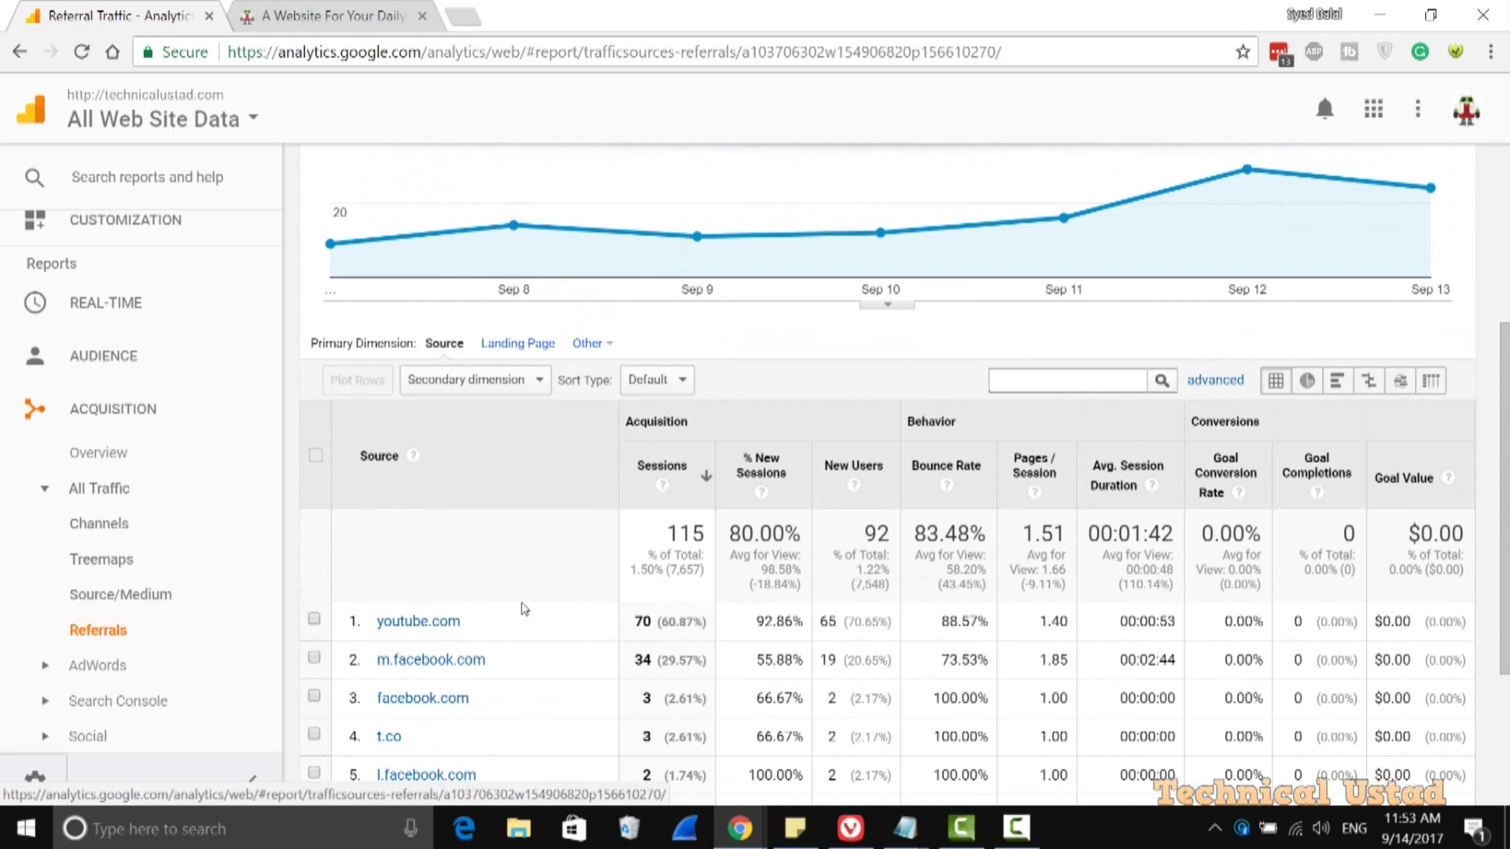
scroll(525, 605, "up", 2)
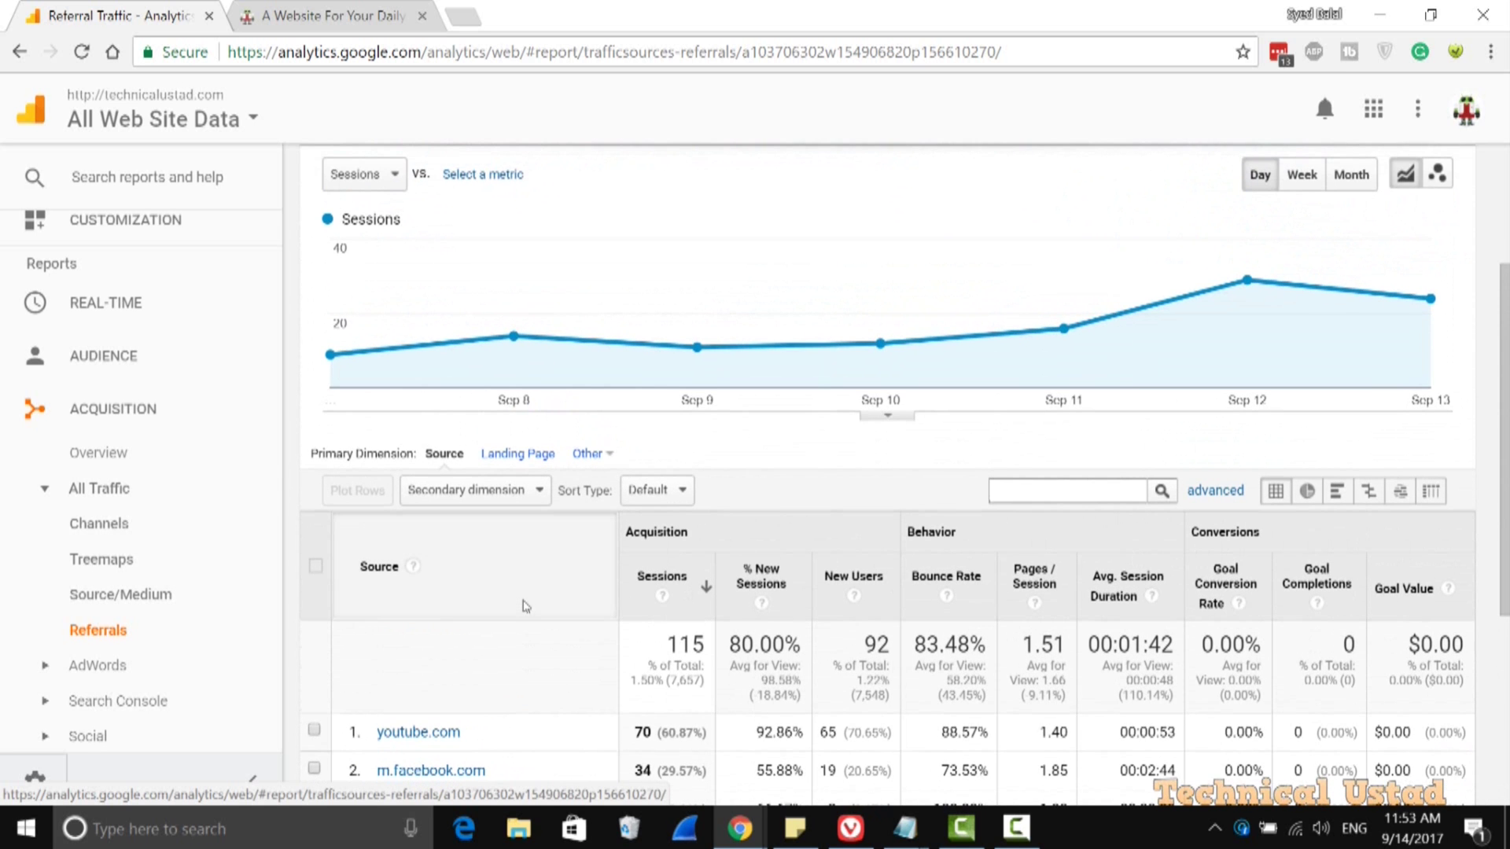
Step: Switch the primary dimension to Landing Page and review the 45 landing pages
left_click(502, 456)
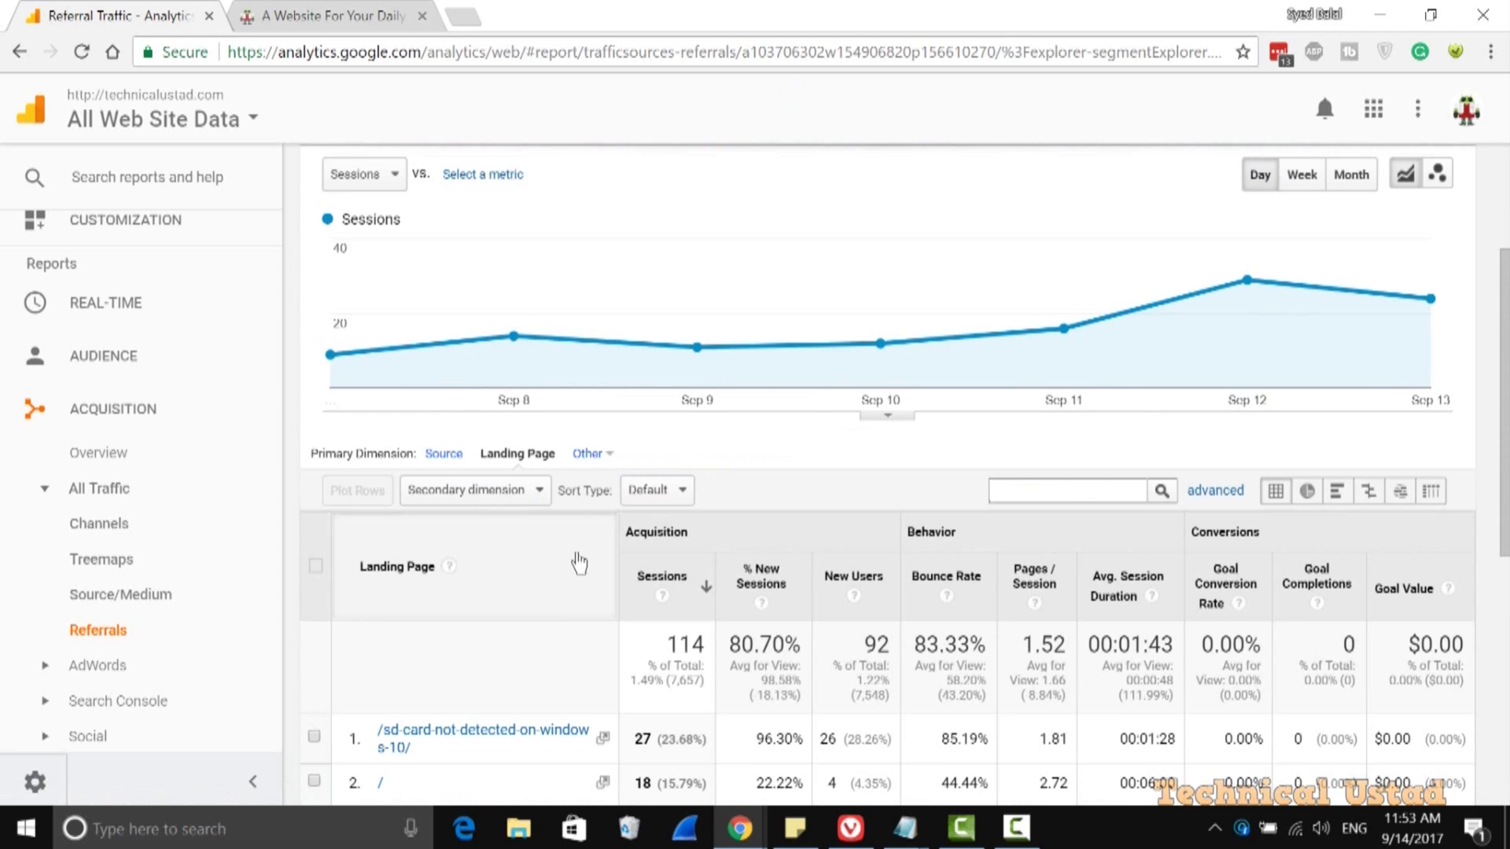
scroll(582, 559, "down", 3)
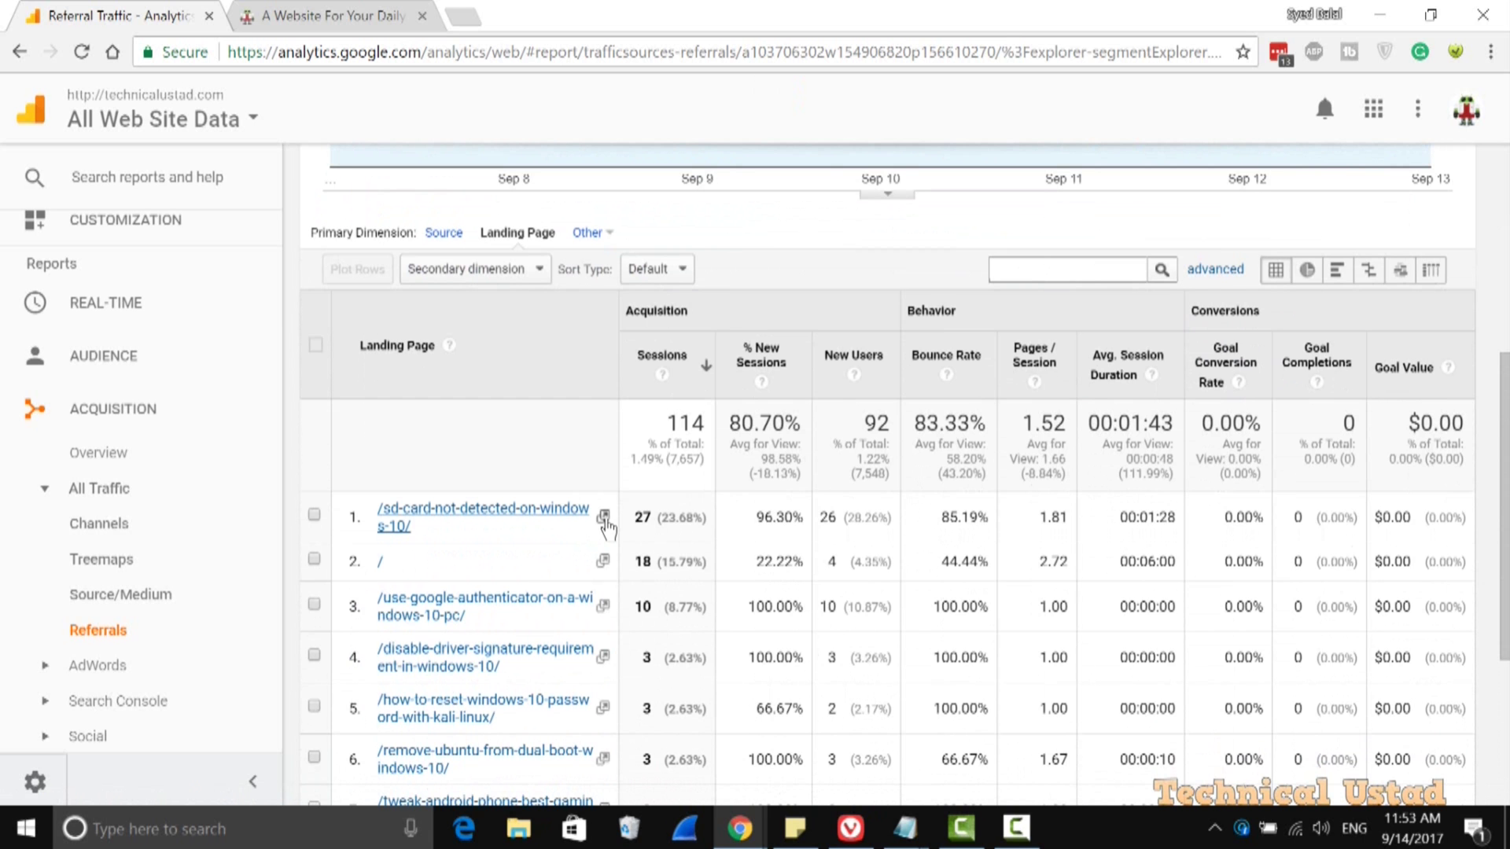
scroll(605, 519, "down", 1)
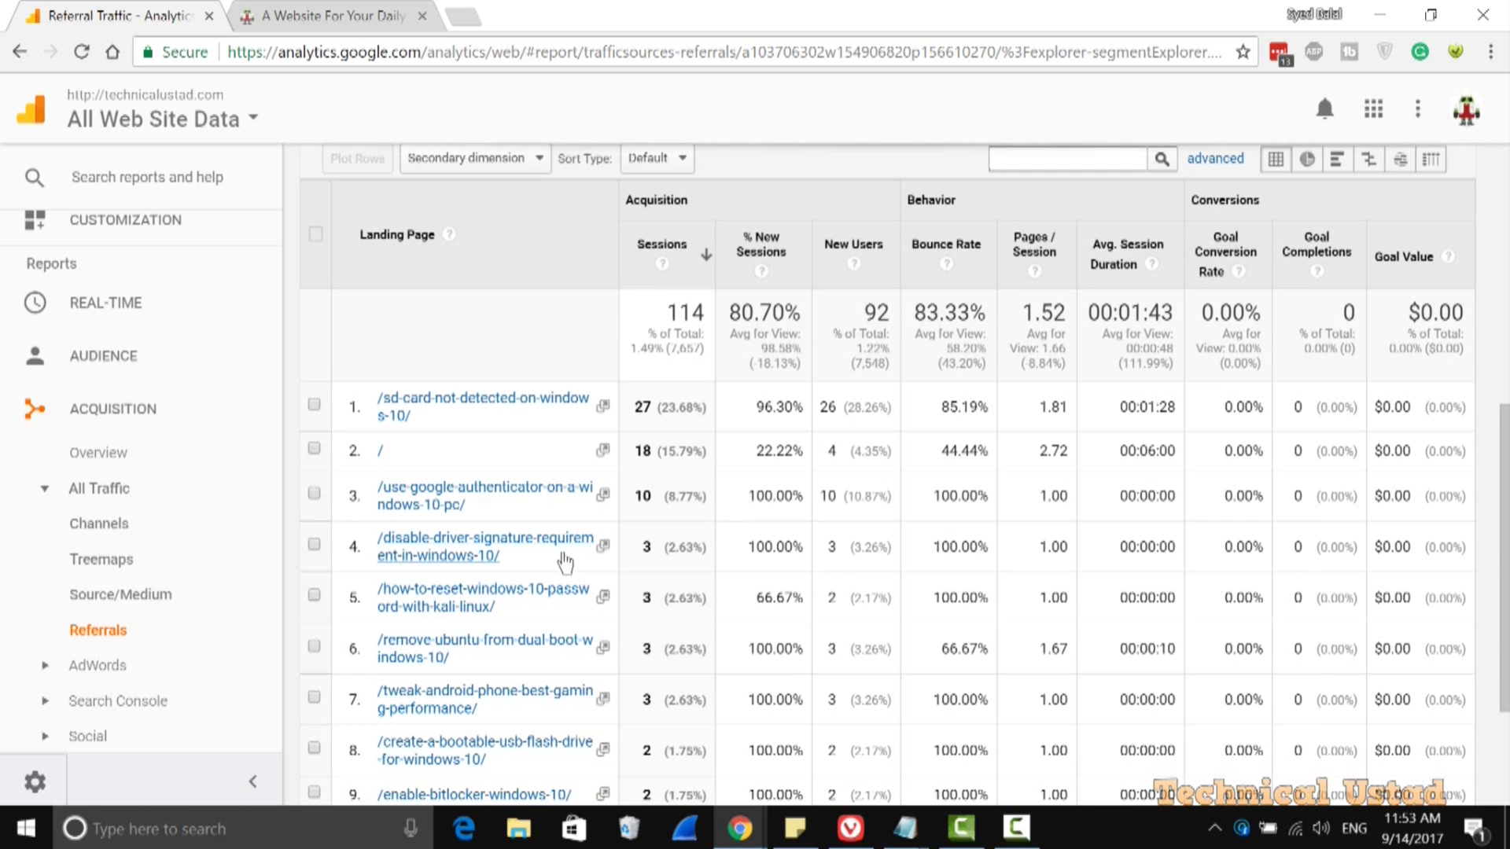
scroll(564, 561, "down", 1)
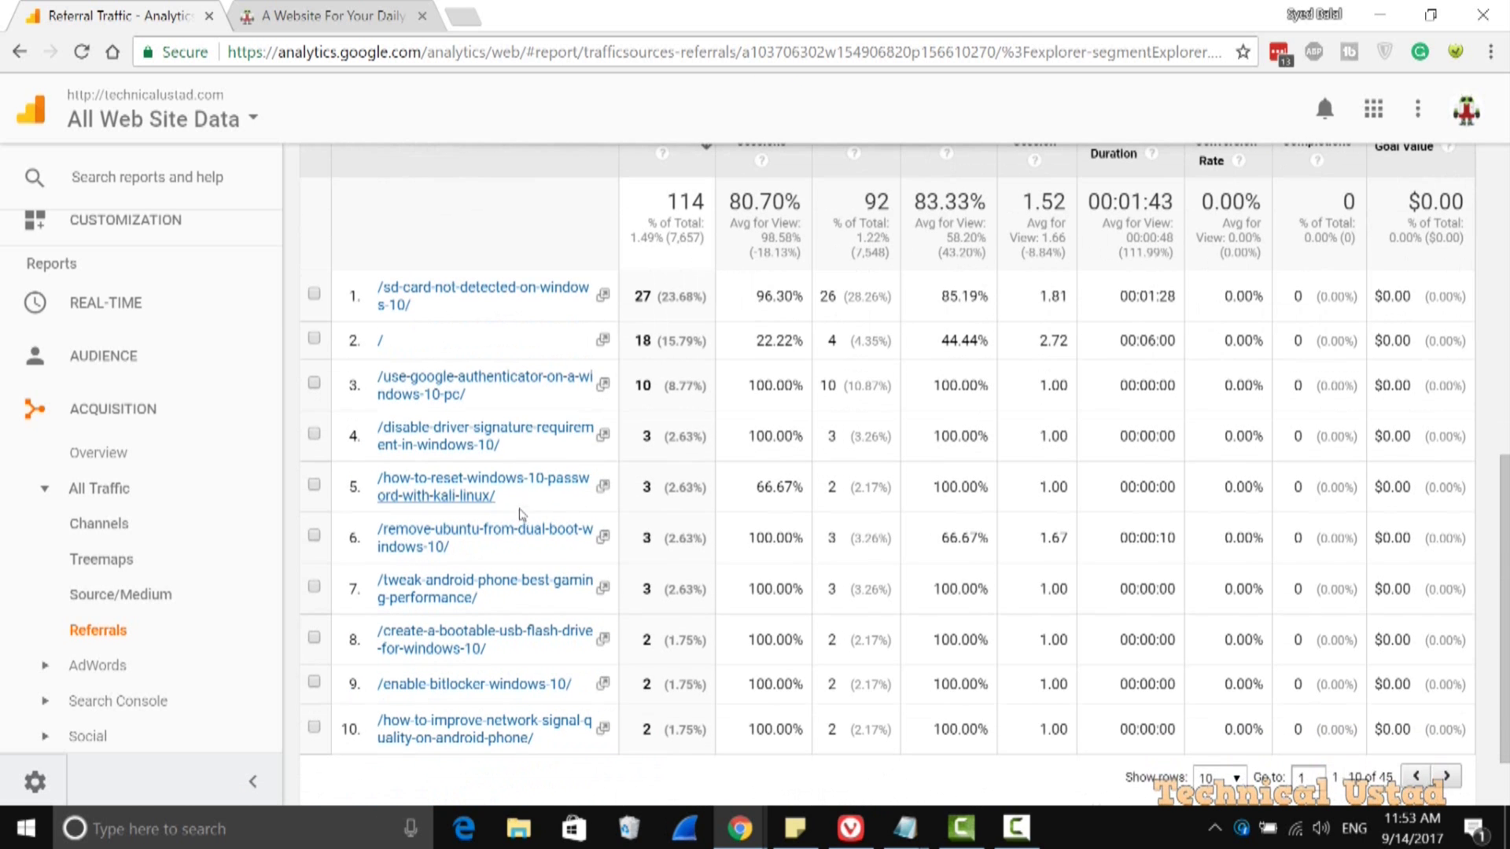
scroll(531, 570, "down", 1)
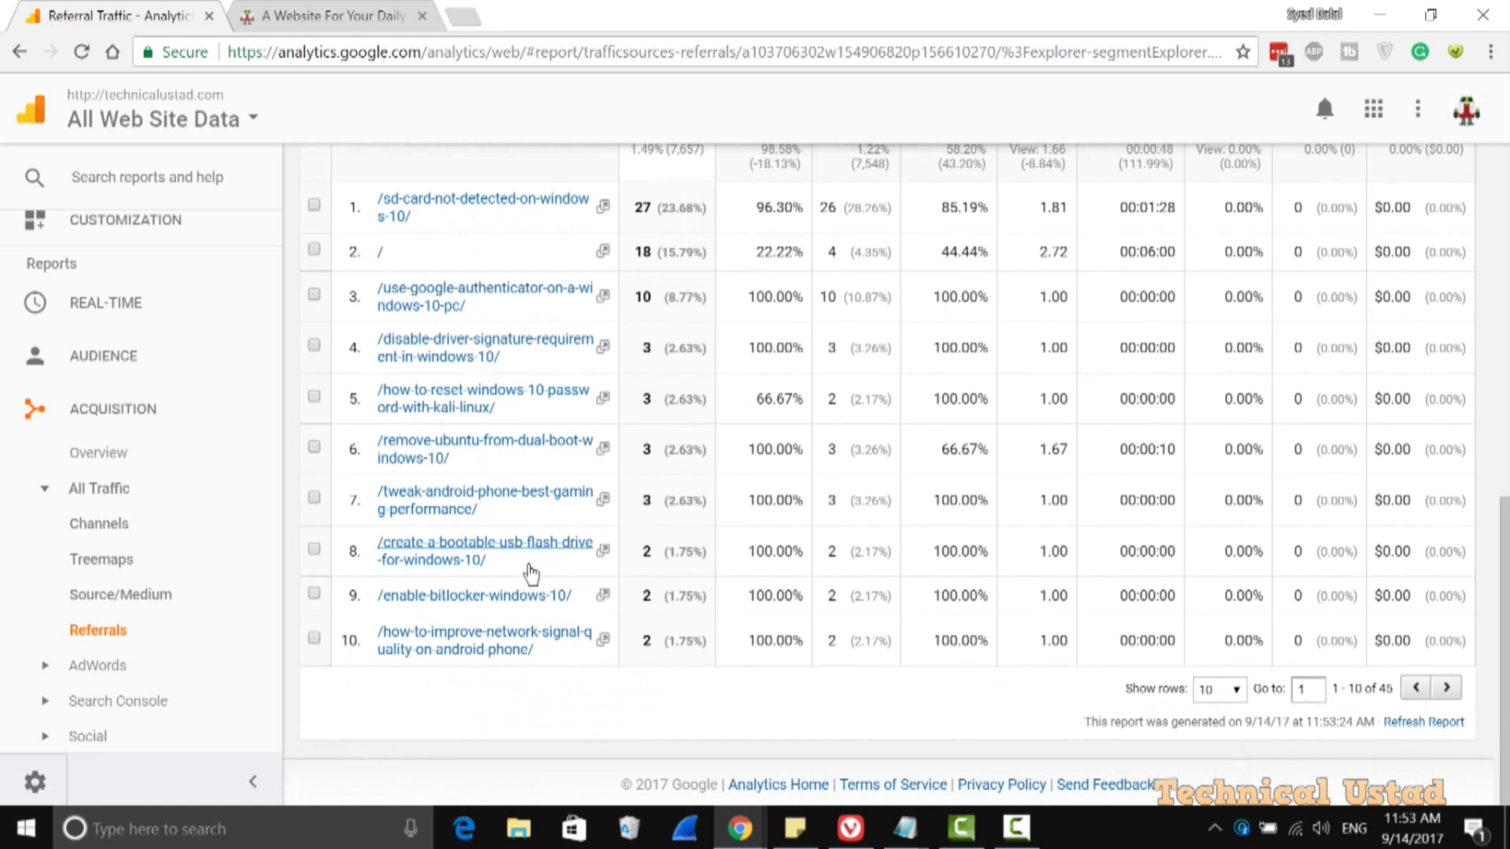
scroll(532, 574, "up", 3)
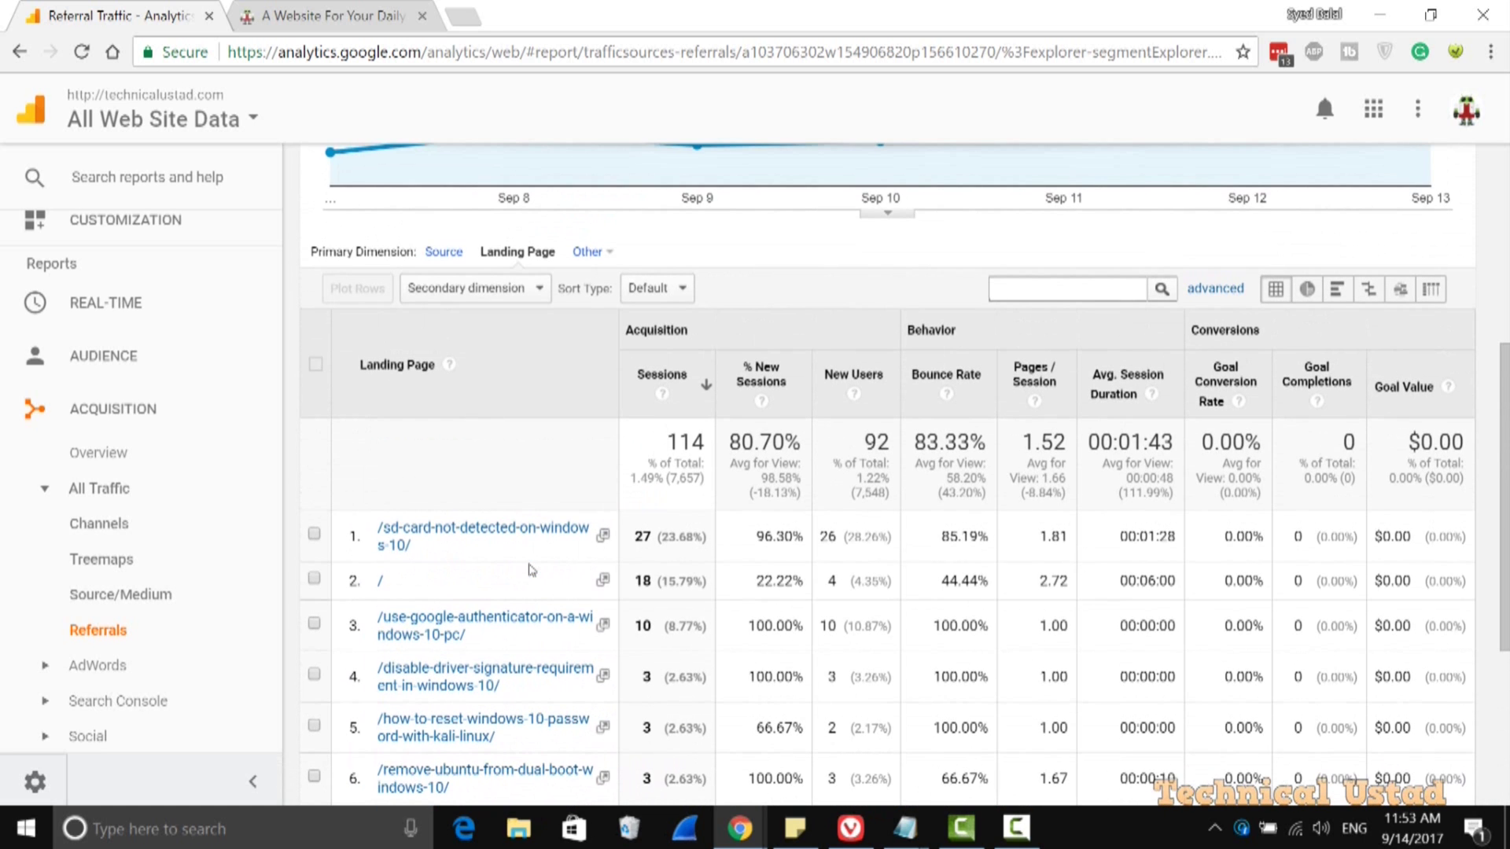
Step: Return to Source, drill into youtube.com, and review its / and /mobile referral paths
left_click(443, 253)
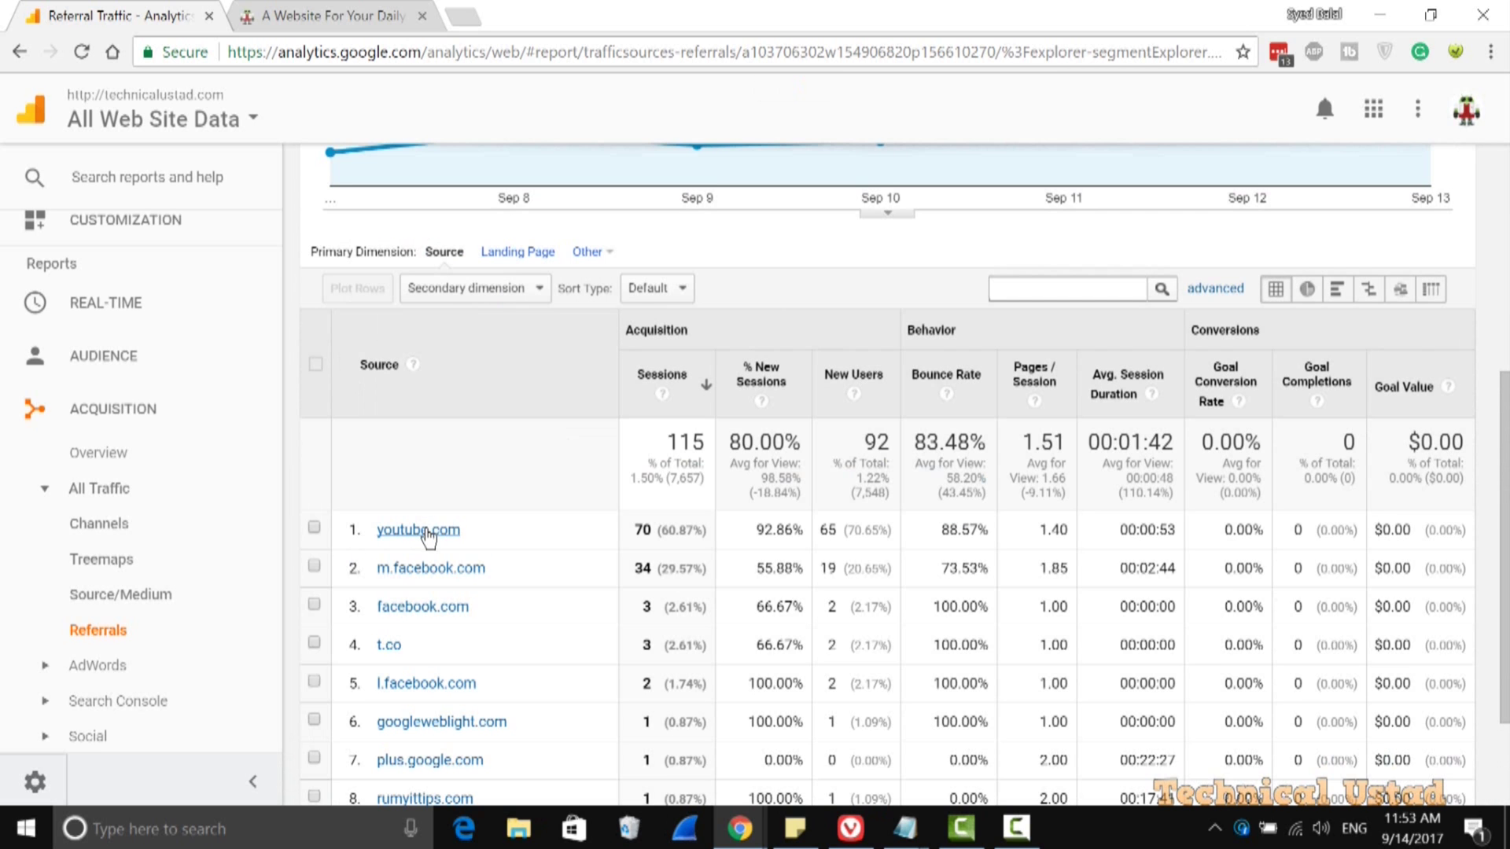
left_click(425, 531)
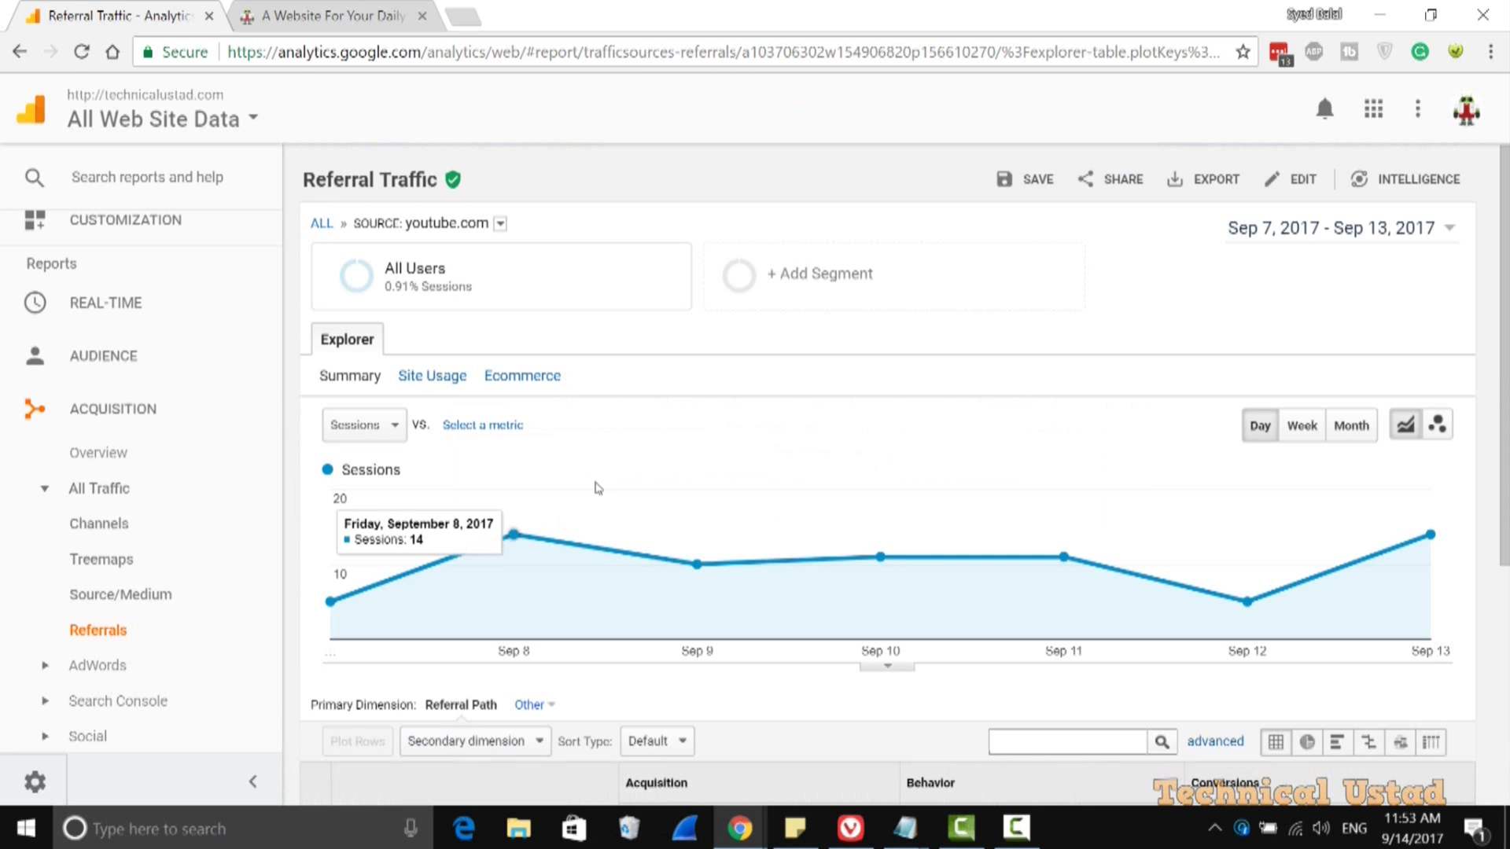
scroll(598, 487, "down", 4)
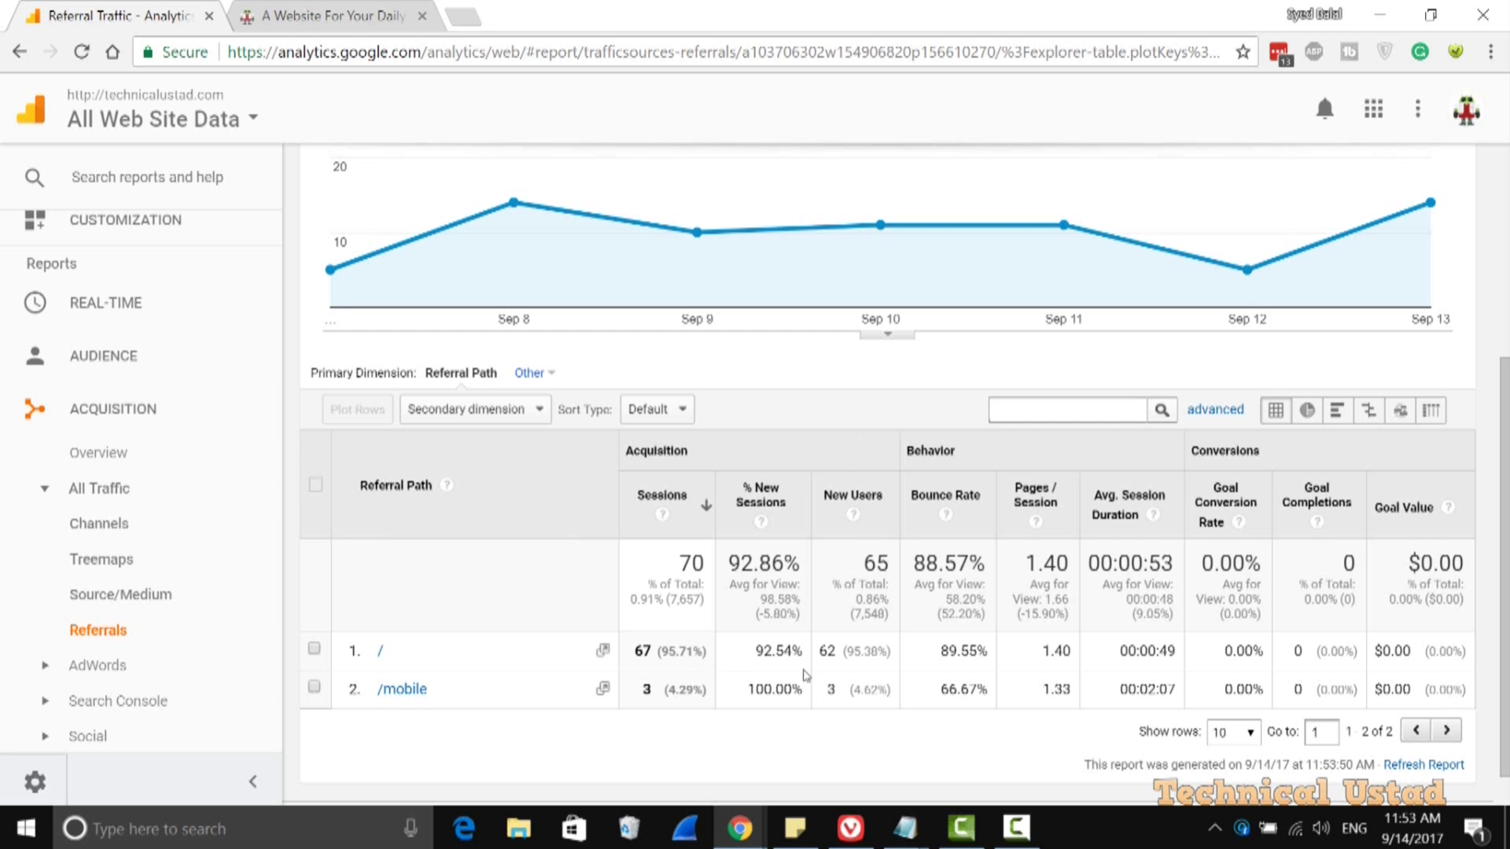
left_click_drag(758, 655, 795, 667)
scroll(798, 630, "down", 1)
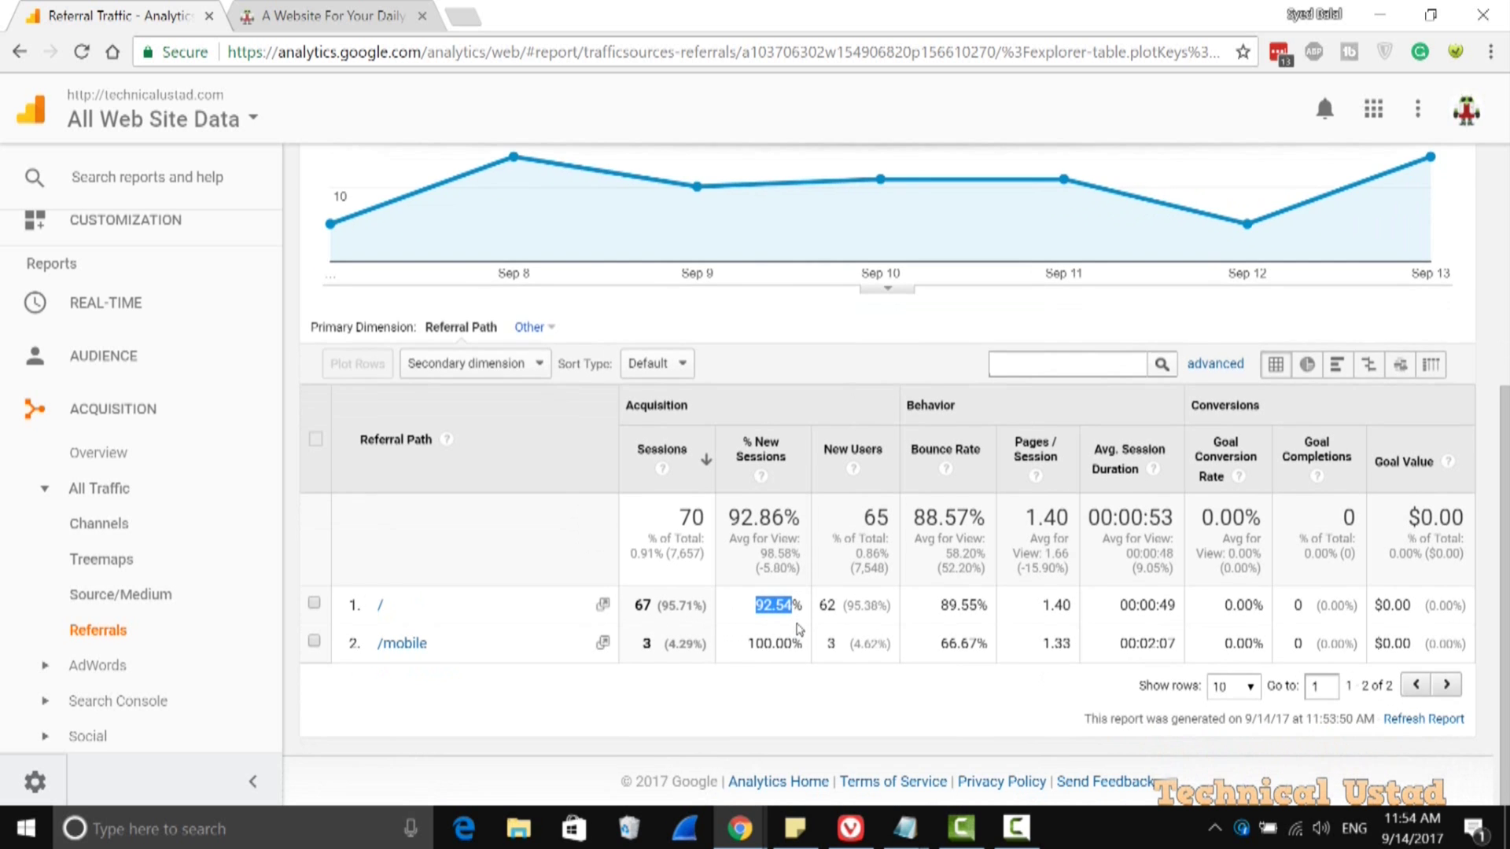
scroll(798, 629, "up", 3)
scroll(798, 629, "down", 3)
scroll(798, 629, "up", 5)
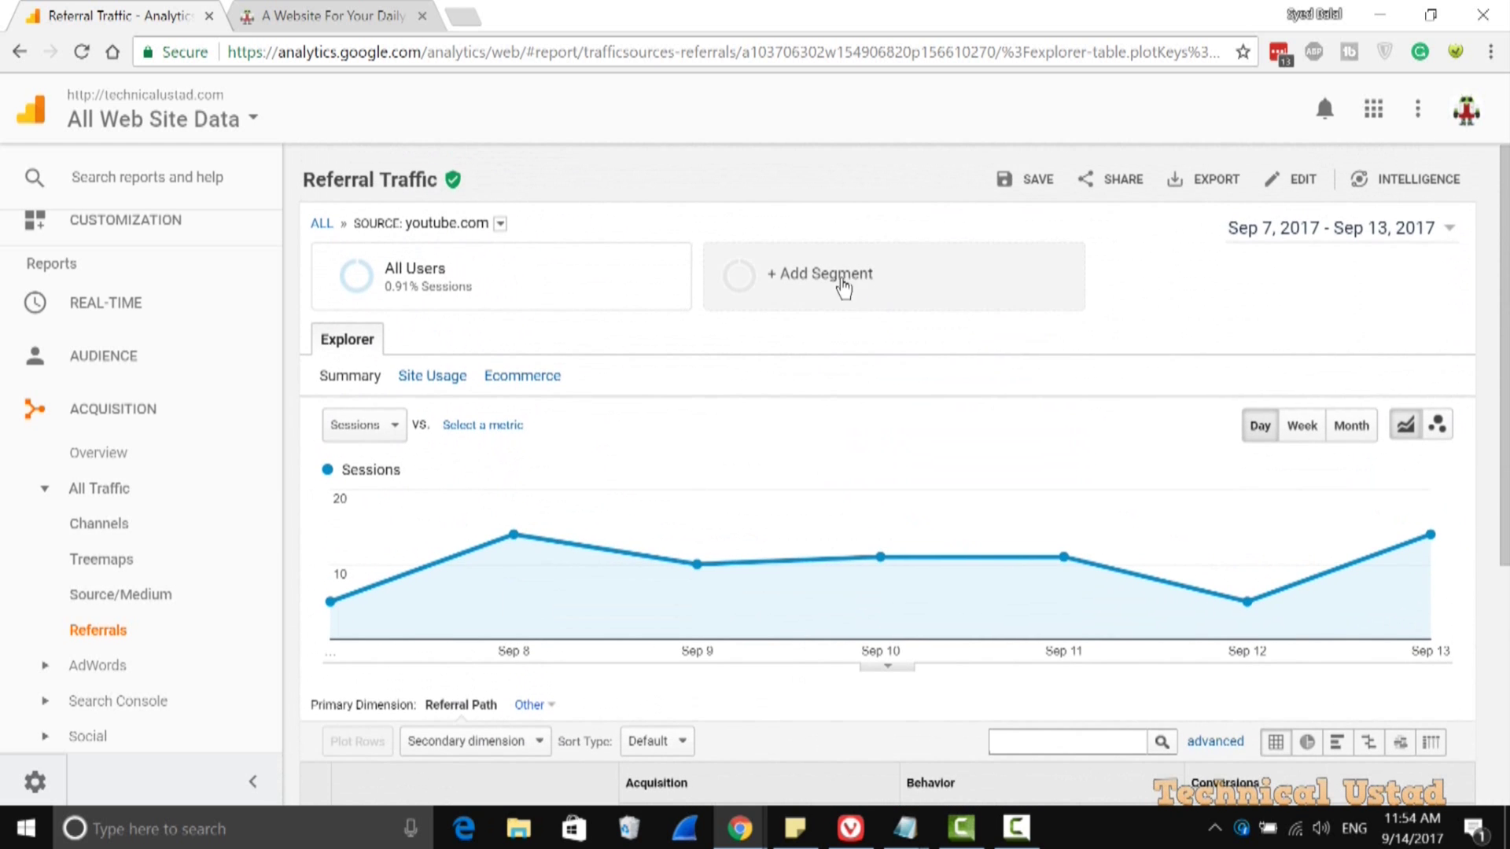
Step: Search segments for 'ne', tick New Users, and apply it beside All Users
left_click(770, 291)
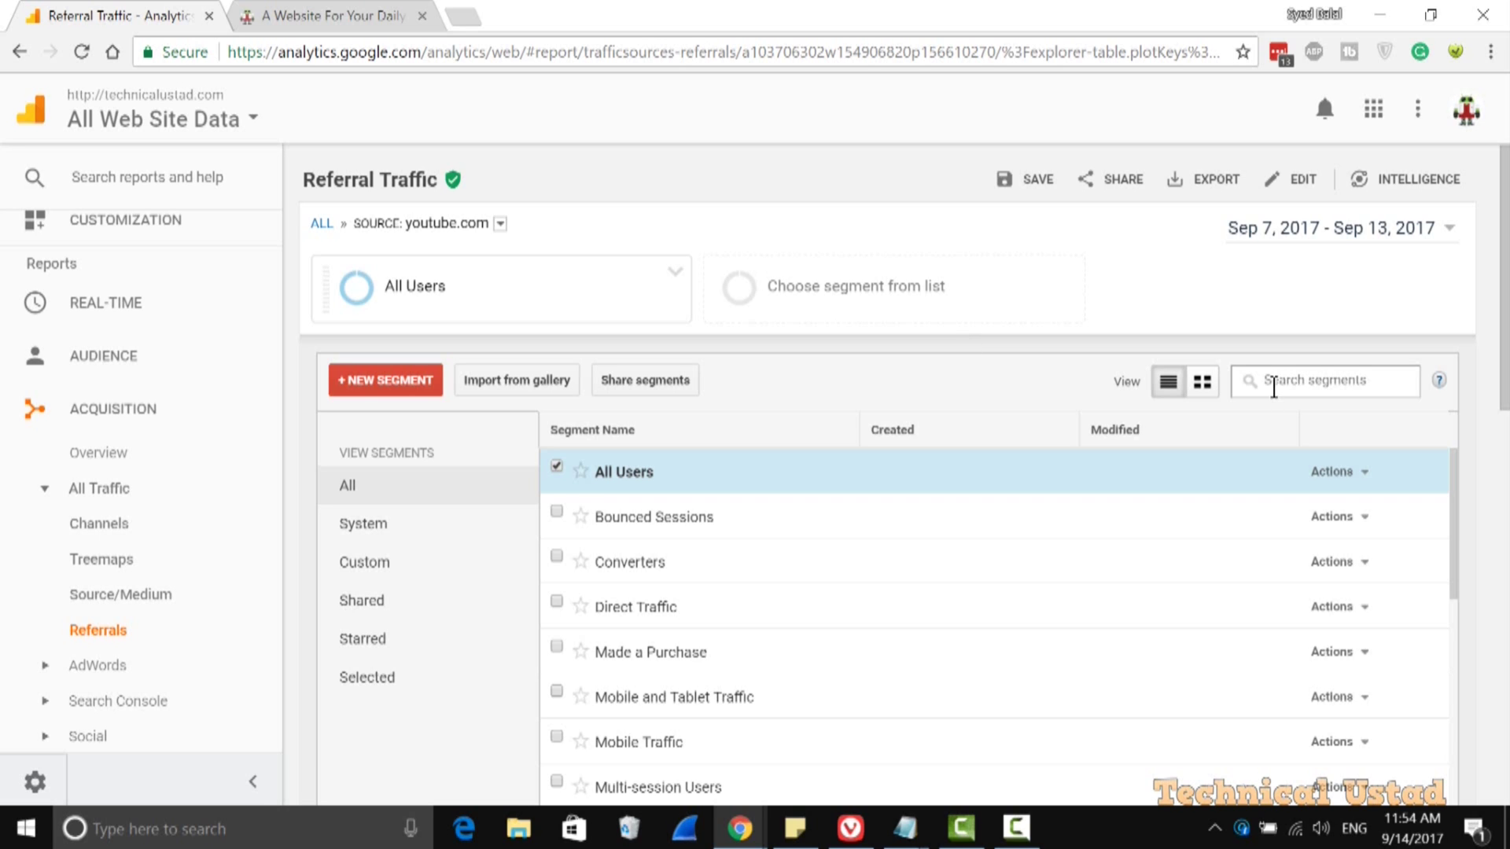
type("new")
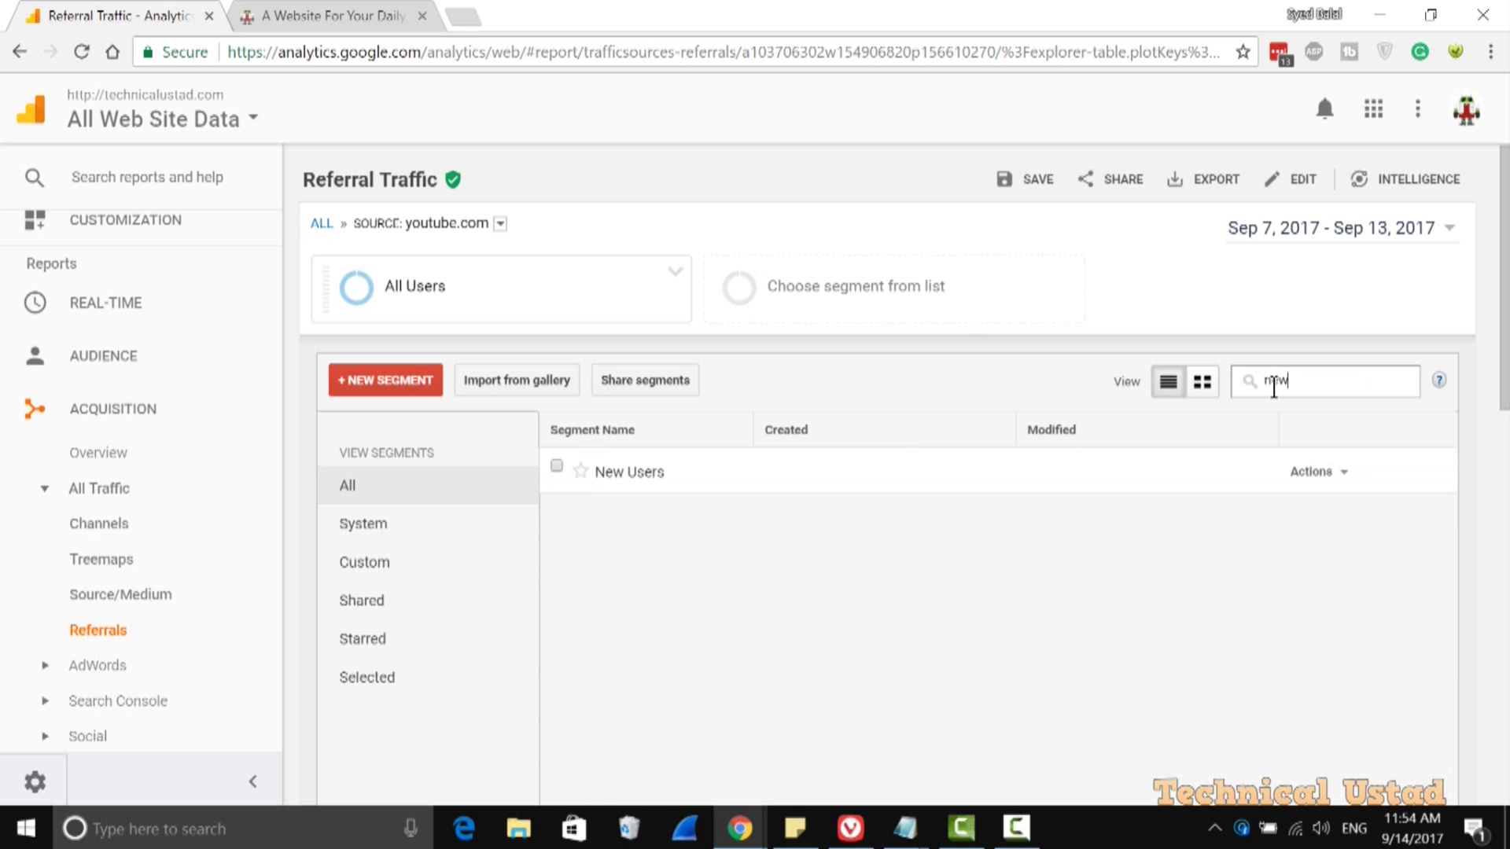
left_click(557, 471)
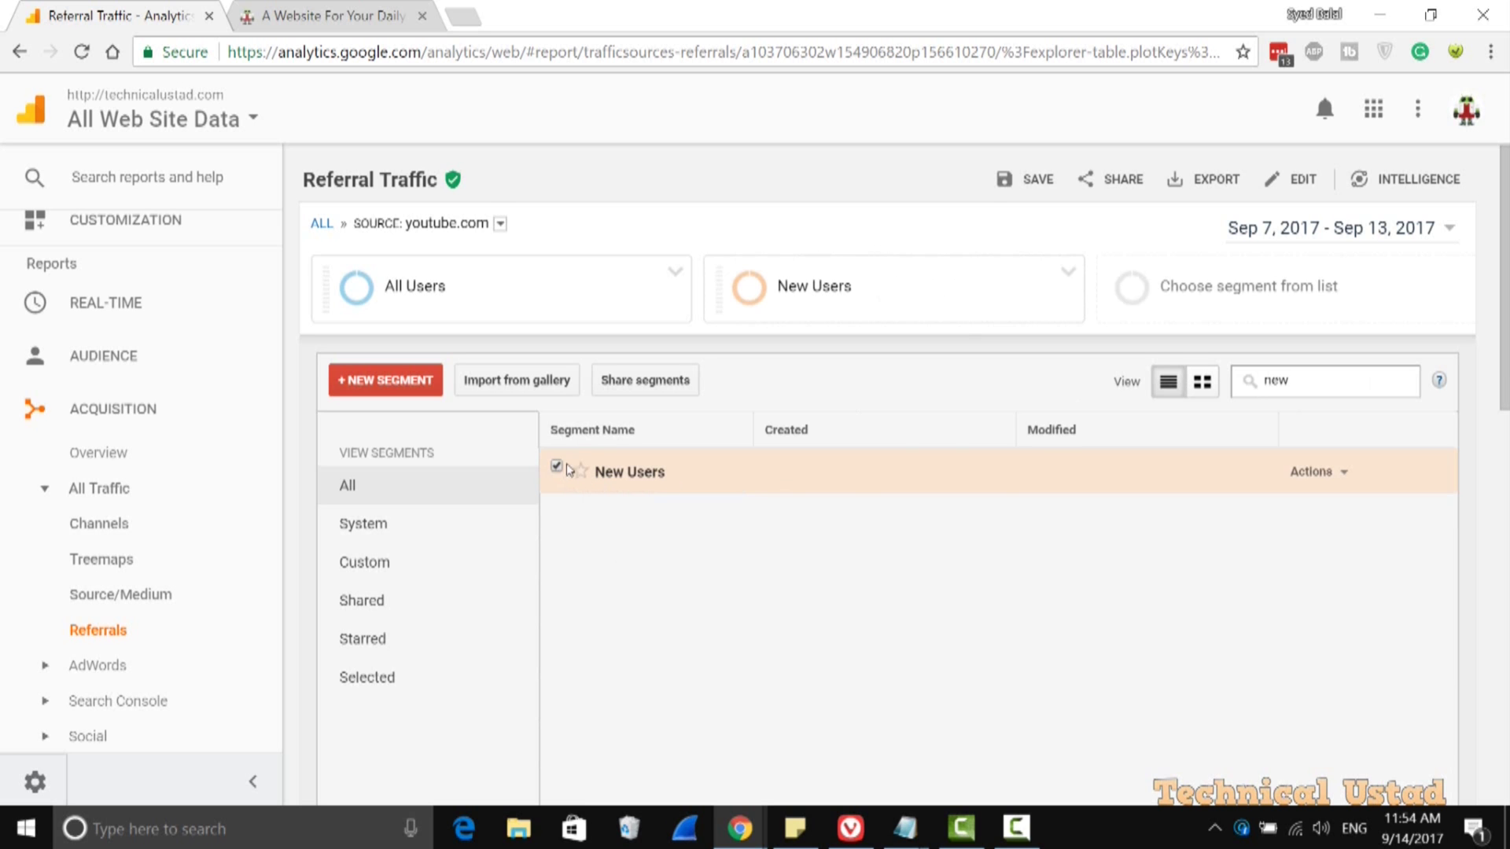
scroll(1002, 442, "down", 3)
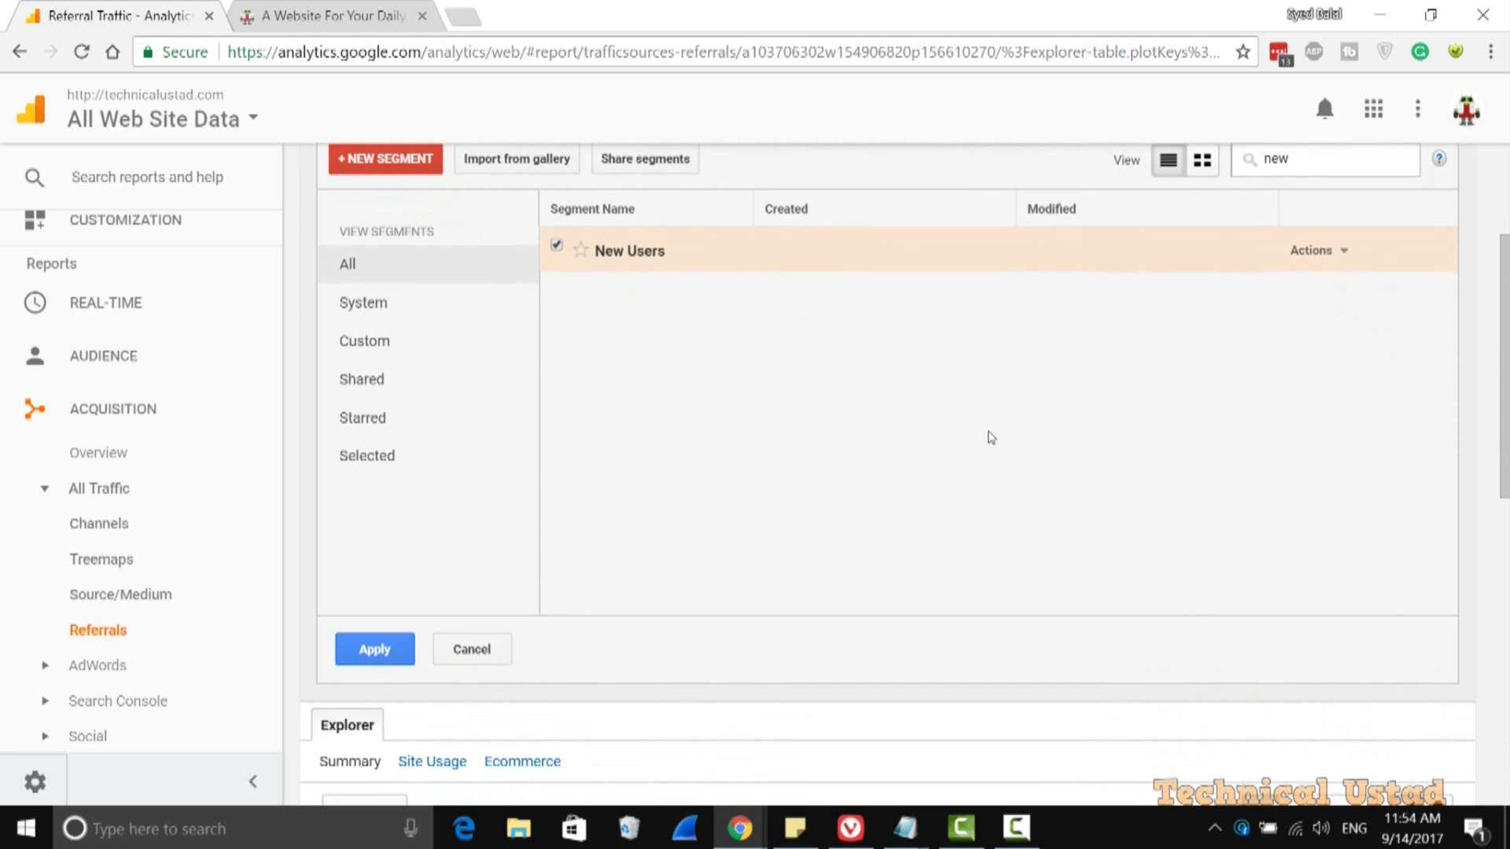
left_click(375, 649)
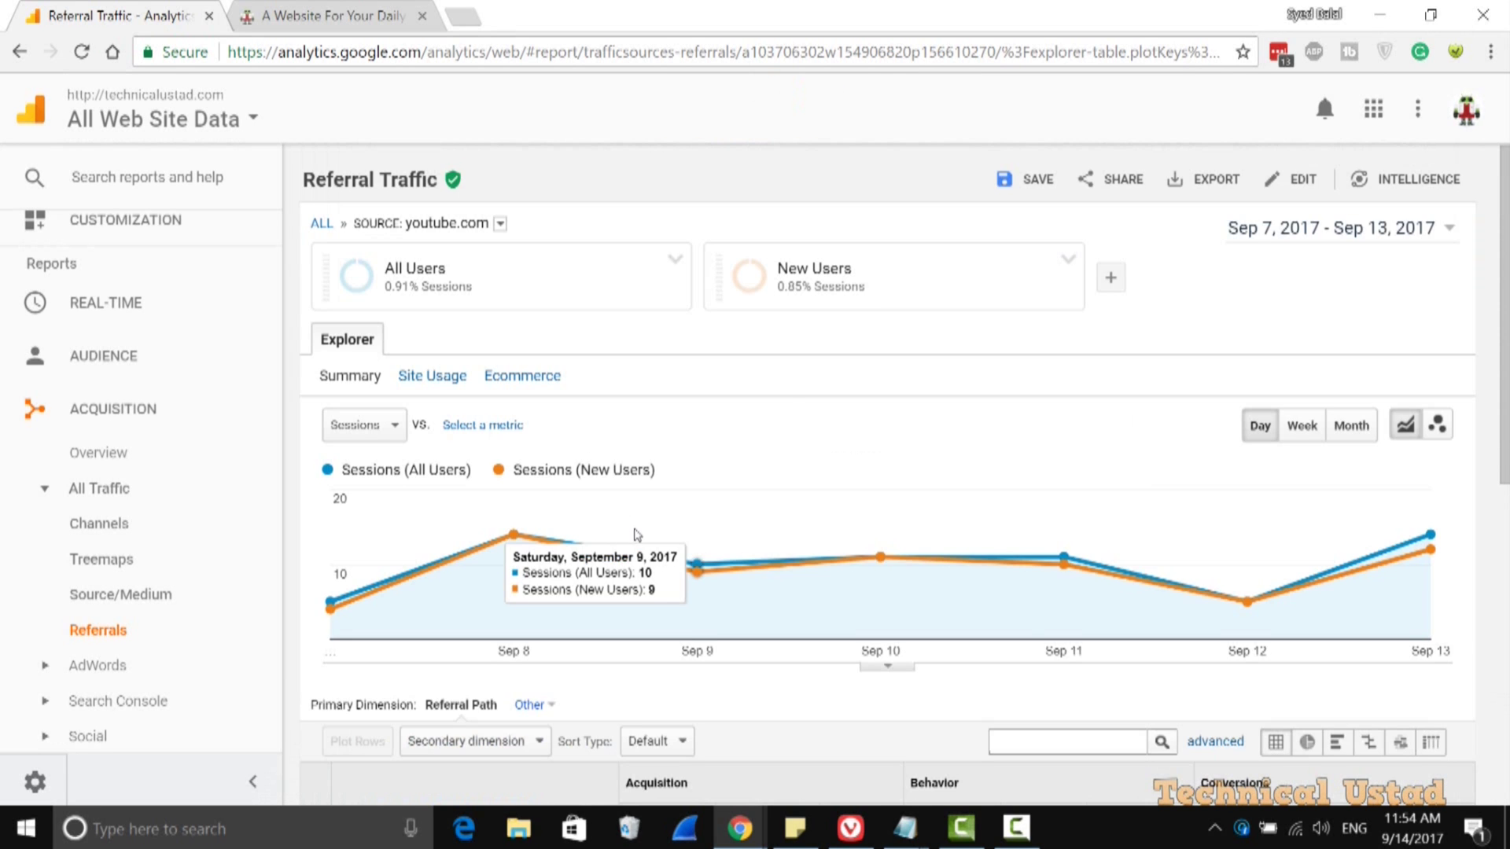
Step: Chart the youtube.com comparison by week, then return to the all-sources Referrals report
mouse_move(870, 304)
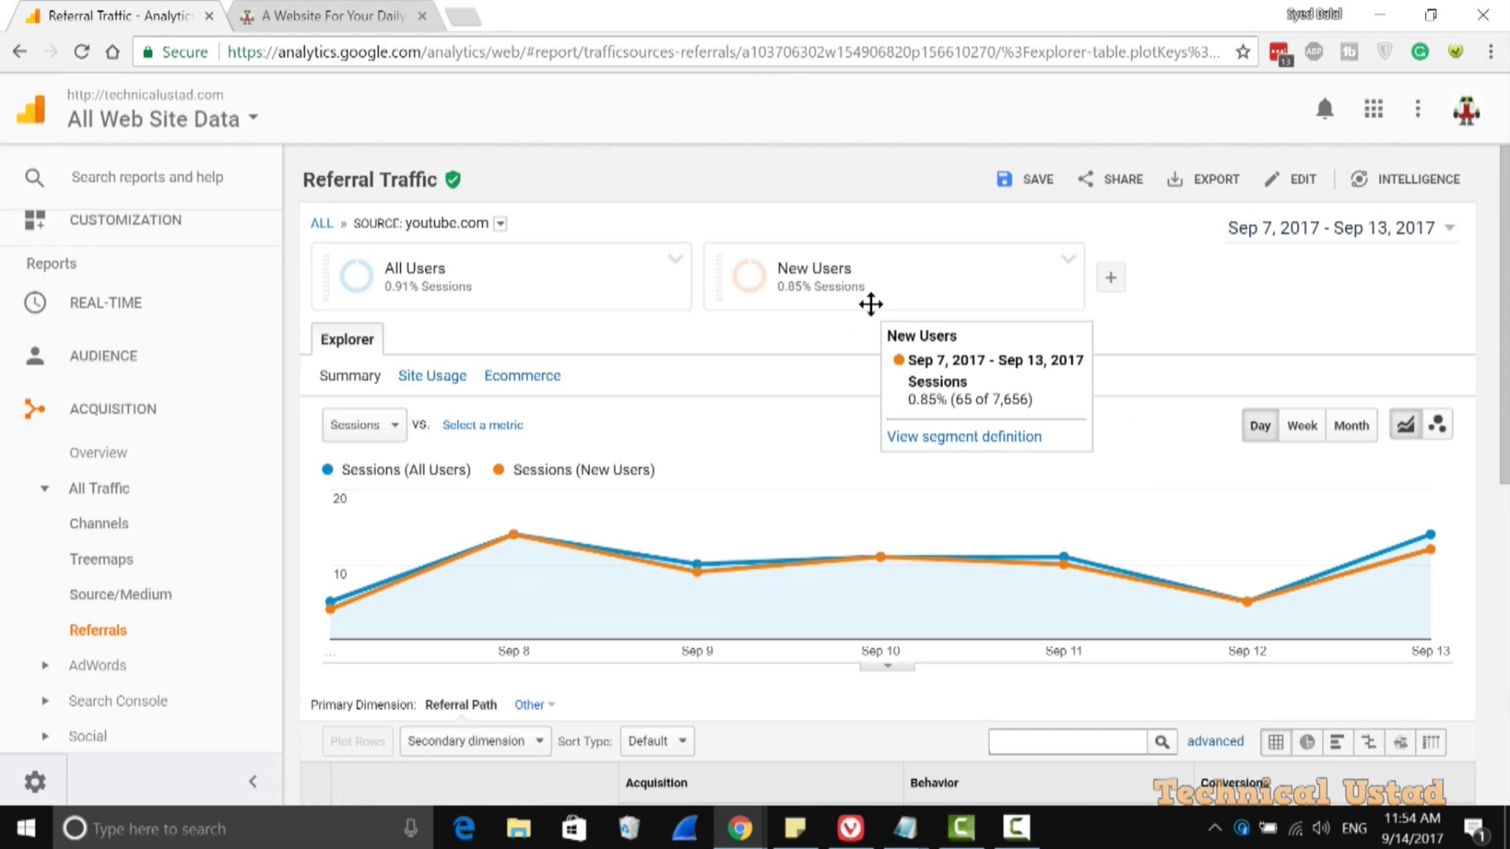
left_click(1302, 434)
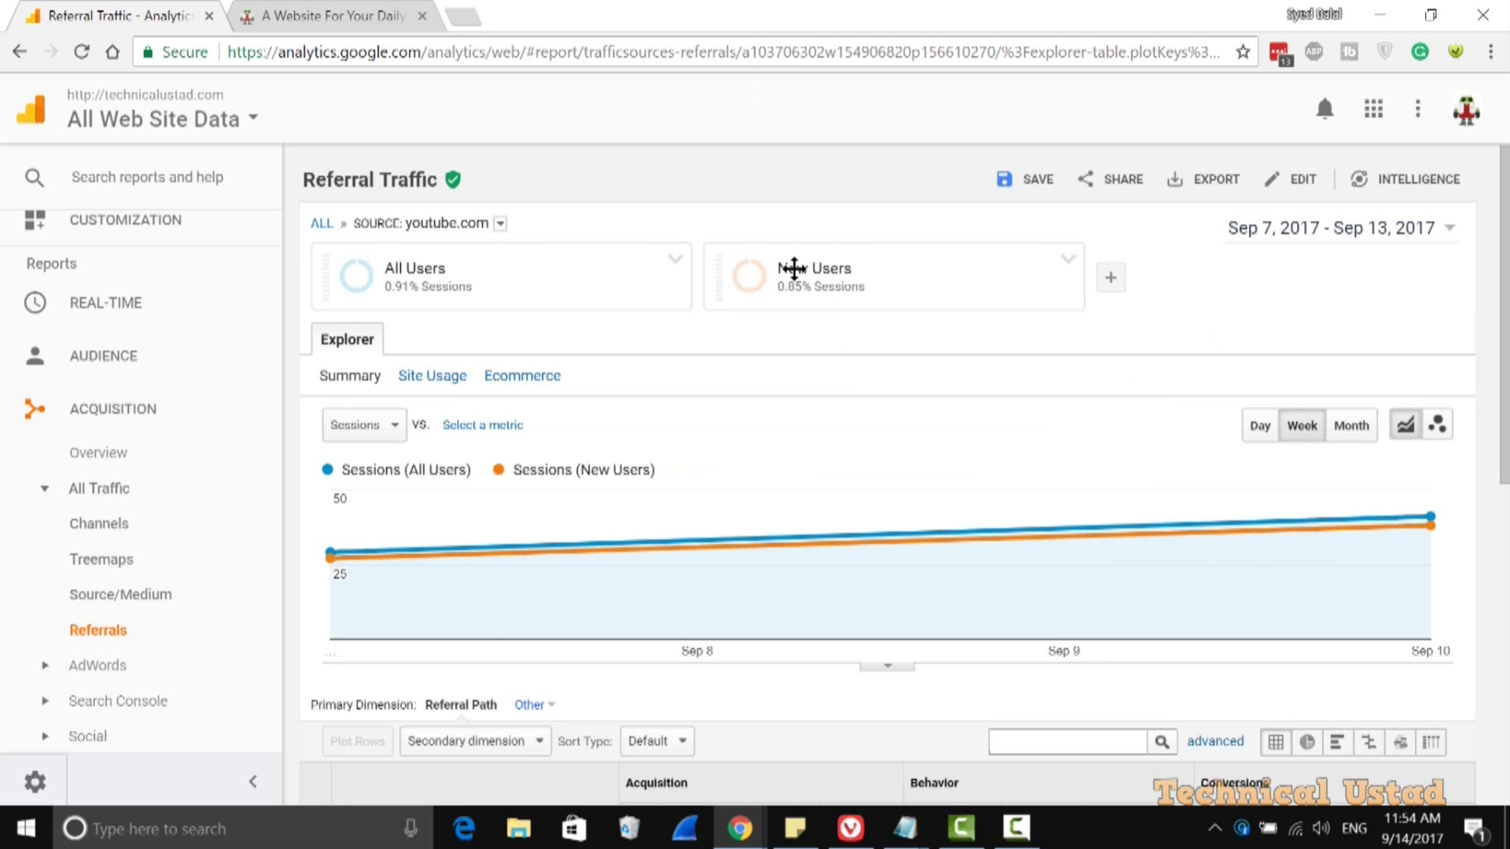
mouse_move(810, 295)
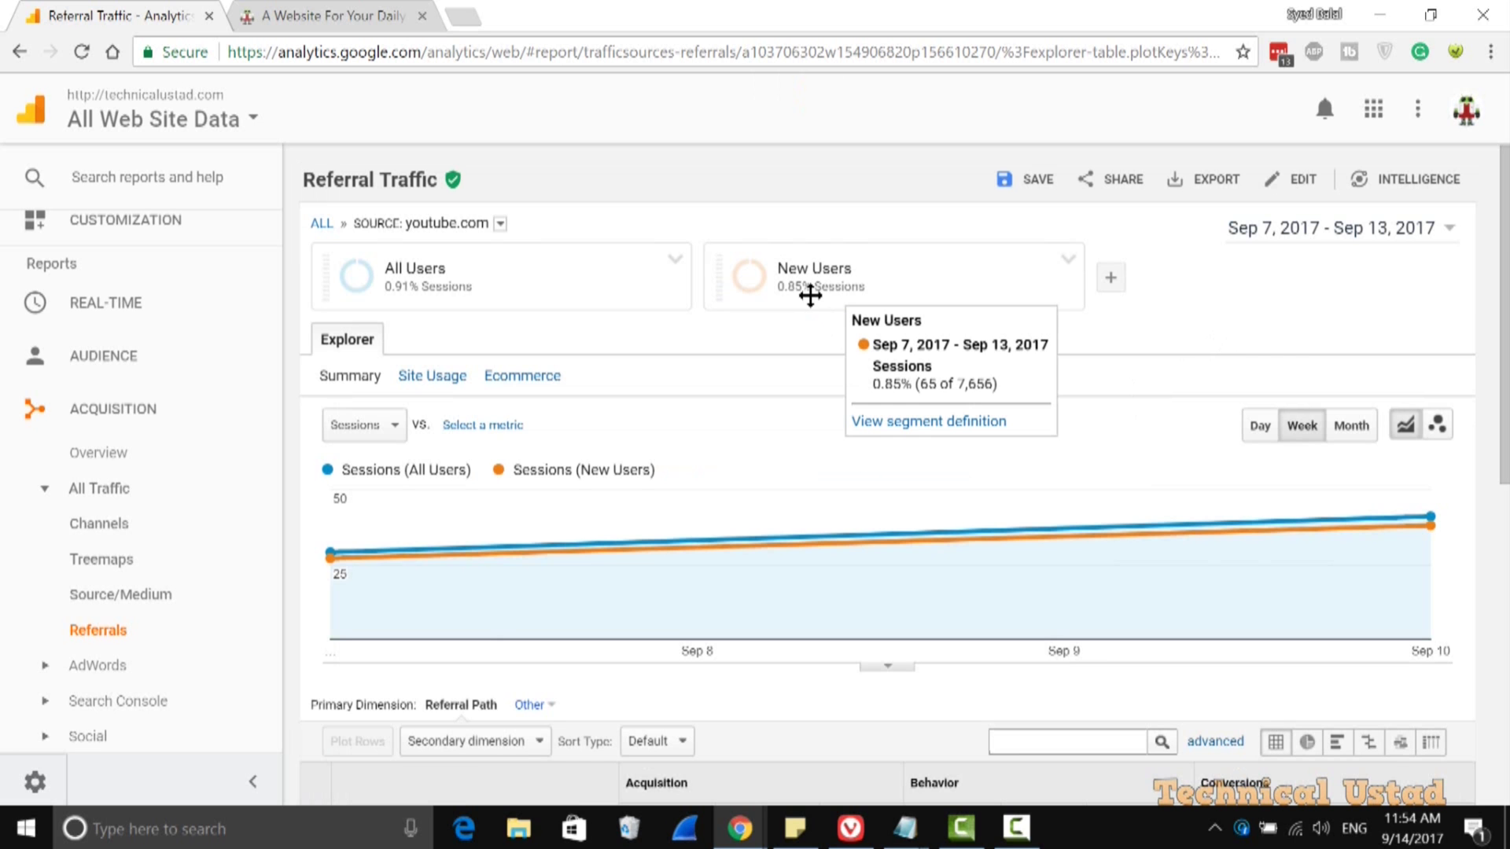
scroll(812, 291, "down", 3)
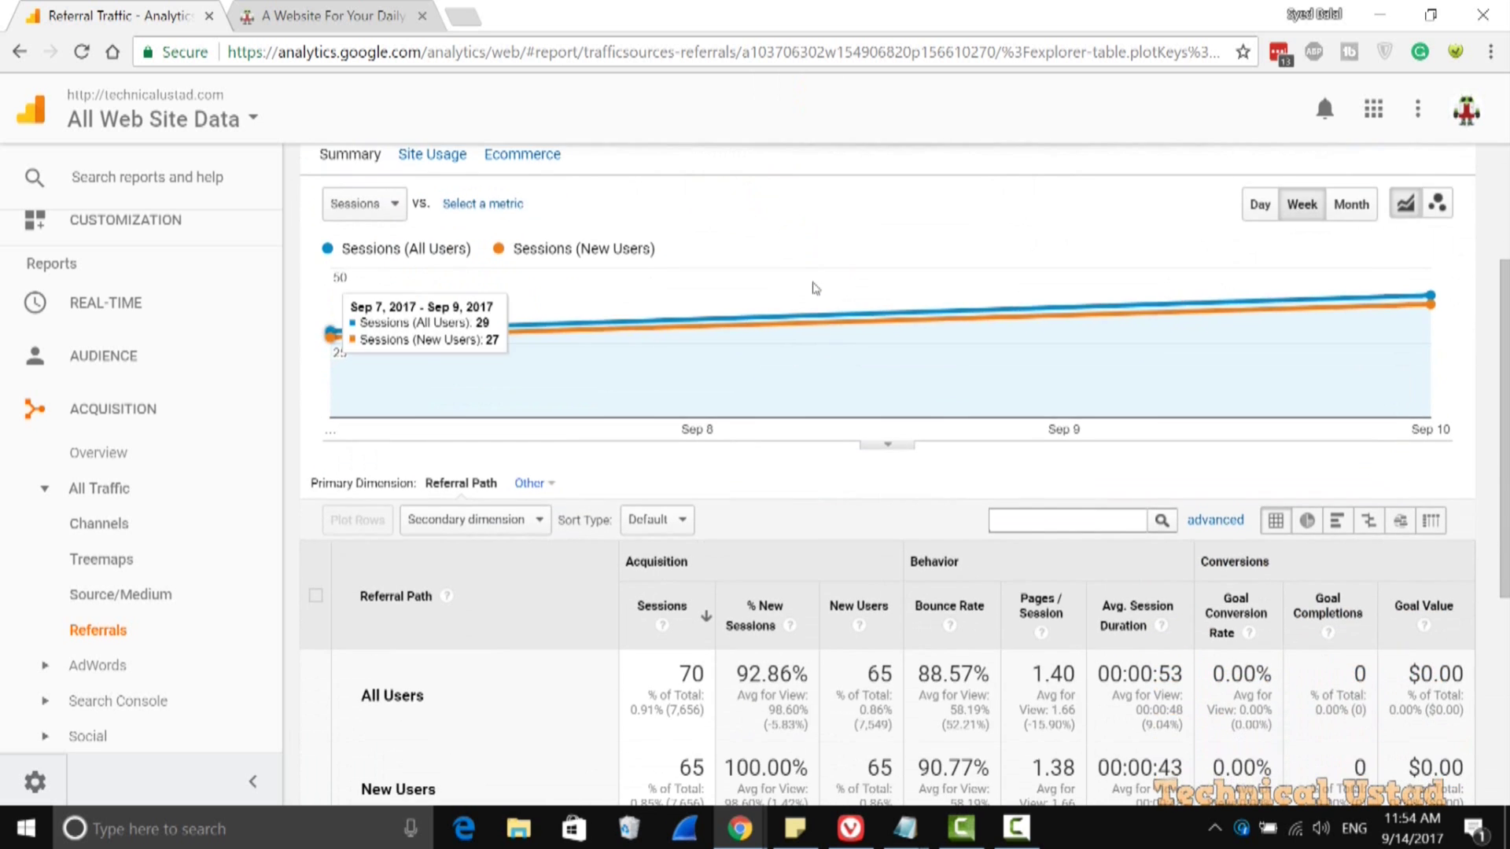
scroll(814, 284, "up", 3)
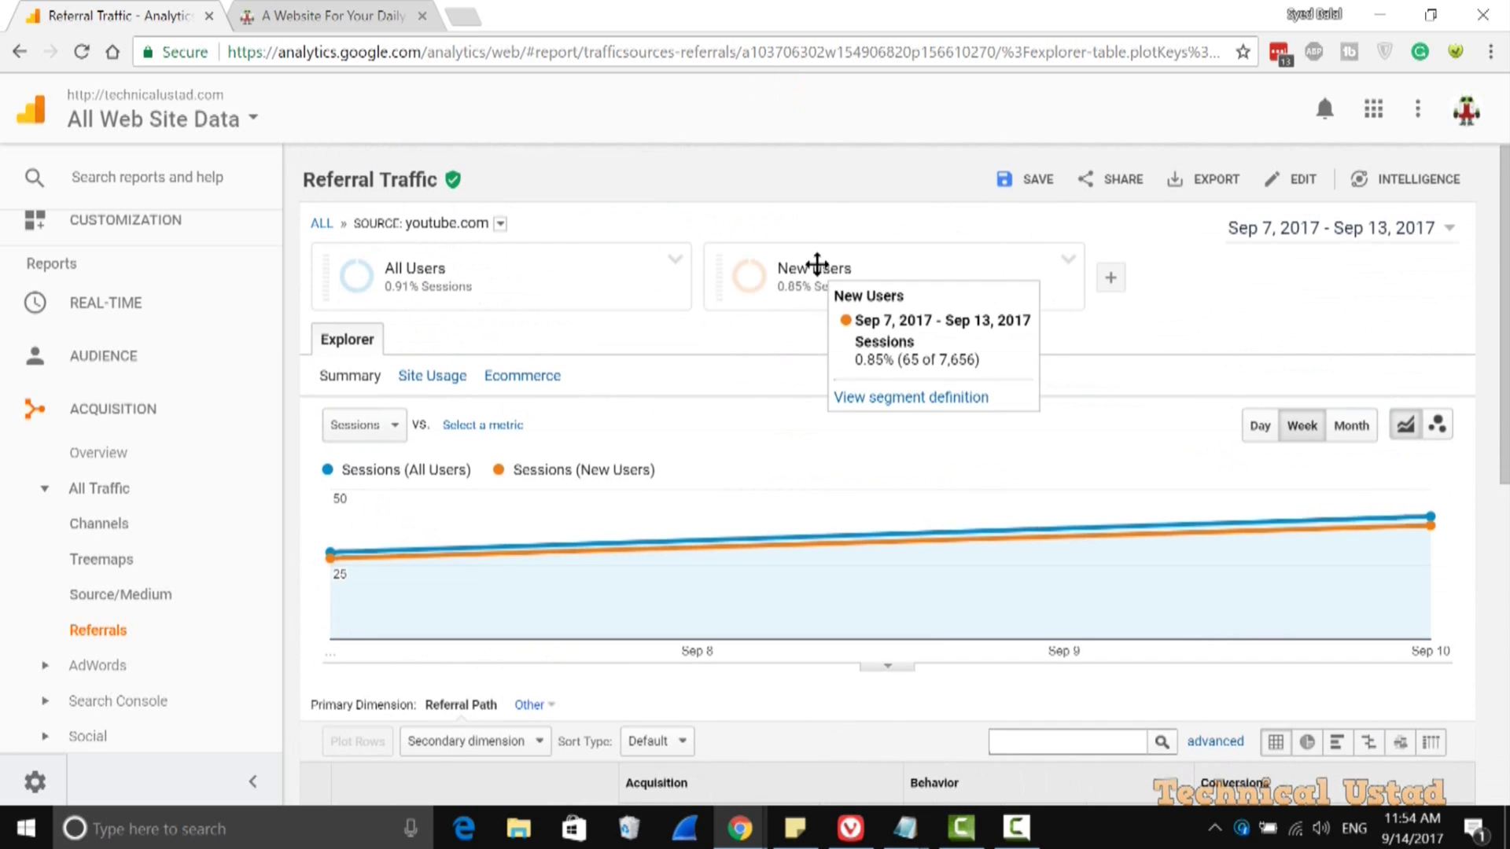
left_click(817, 264)
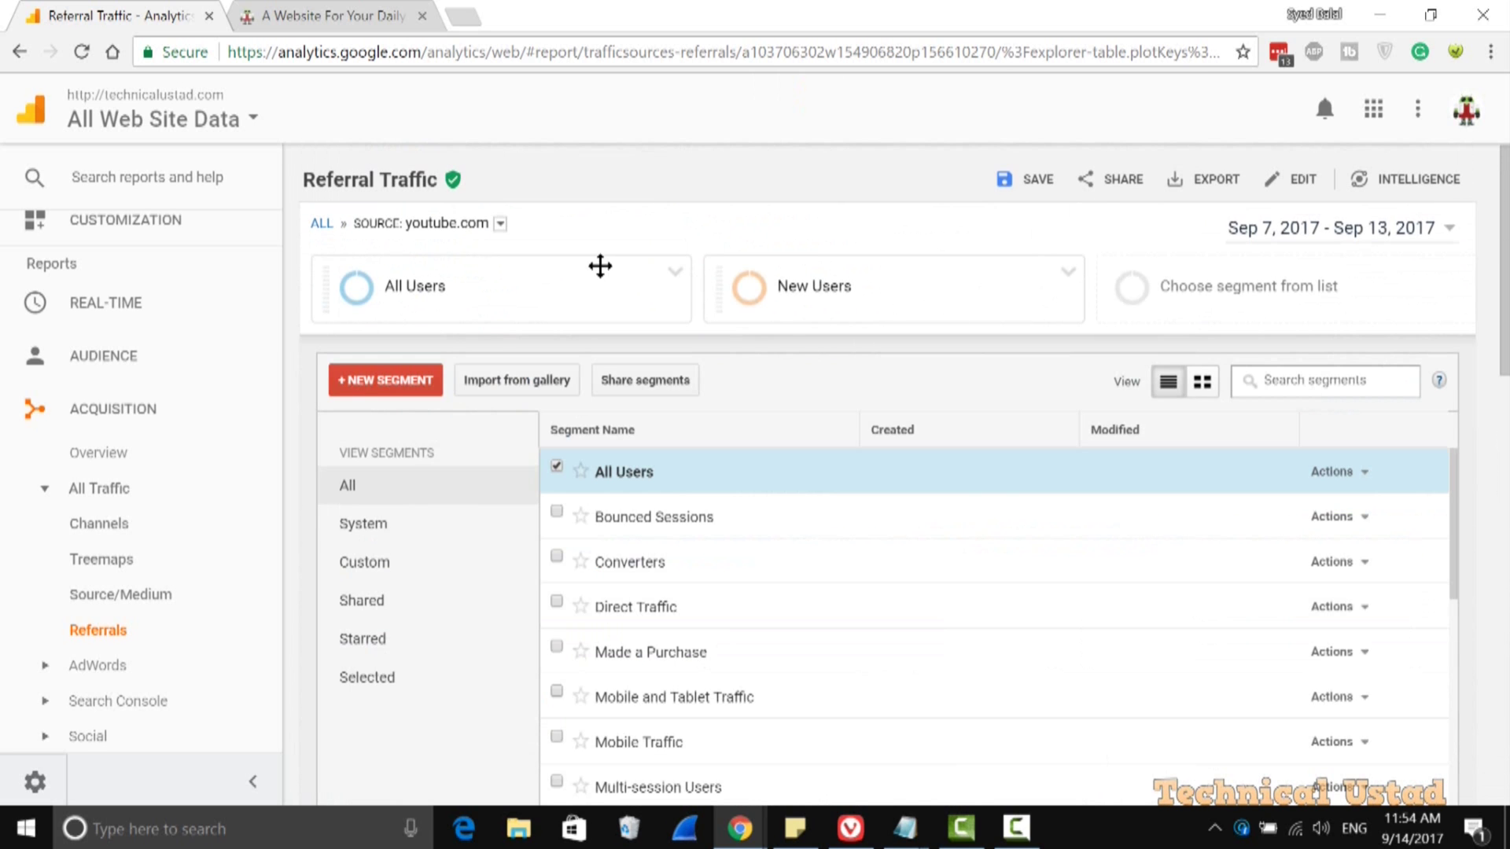
left_click(111, 632)
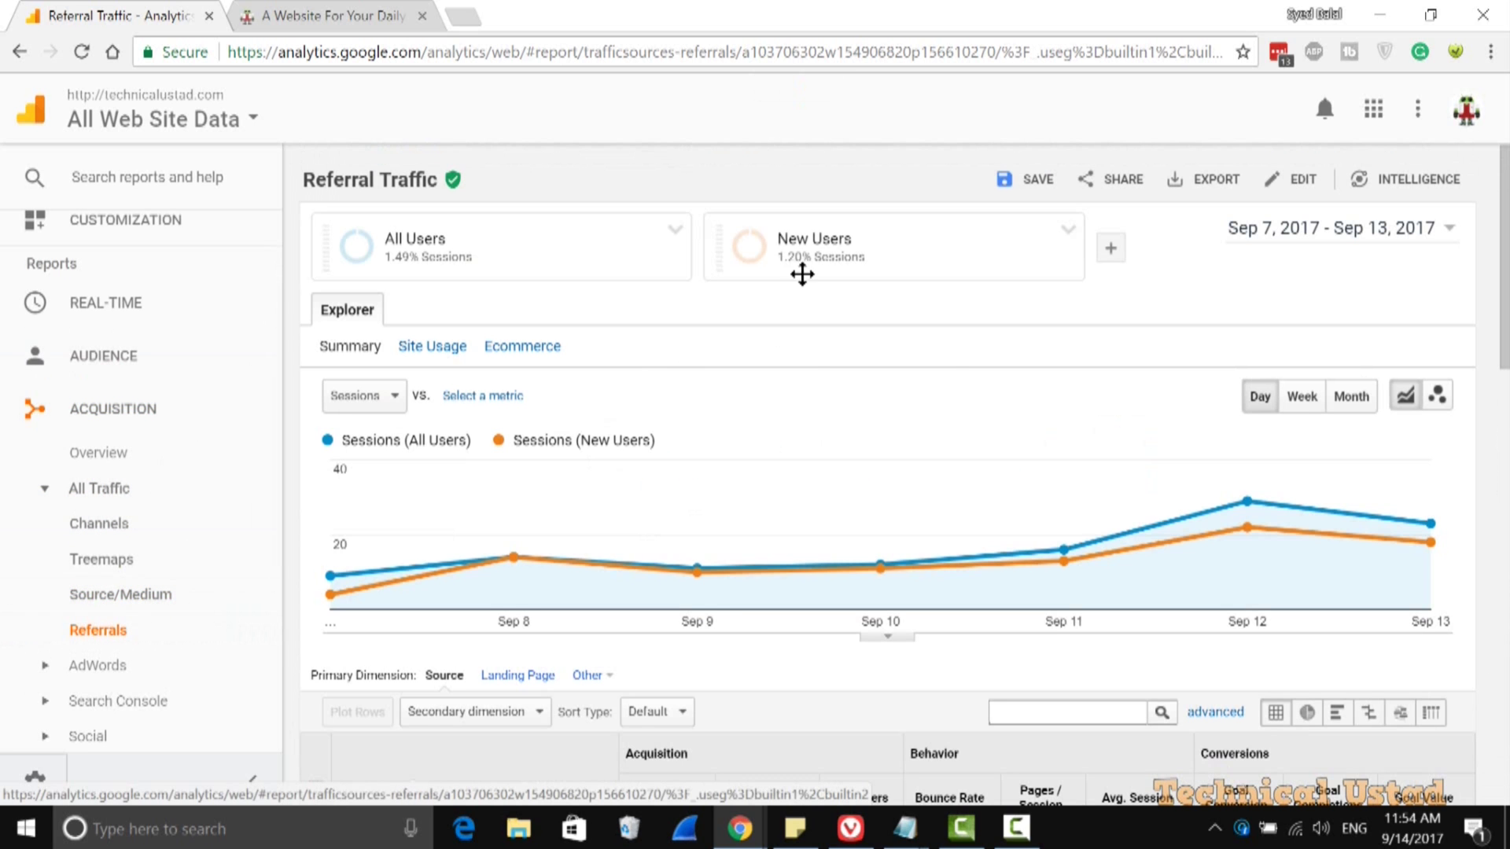
Step: Switch the all-sources chart to Week and check youtube.com's 70 versus 65 new sessions
scroll(998, 369, "down", 1)
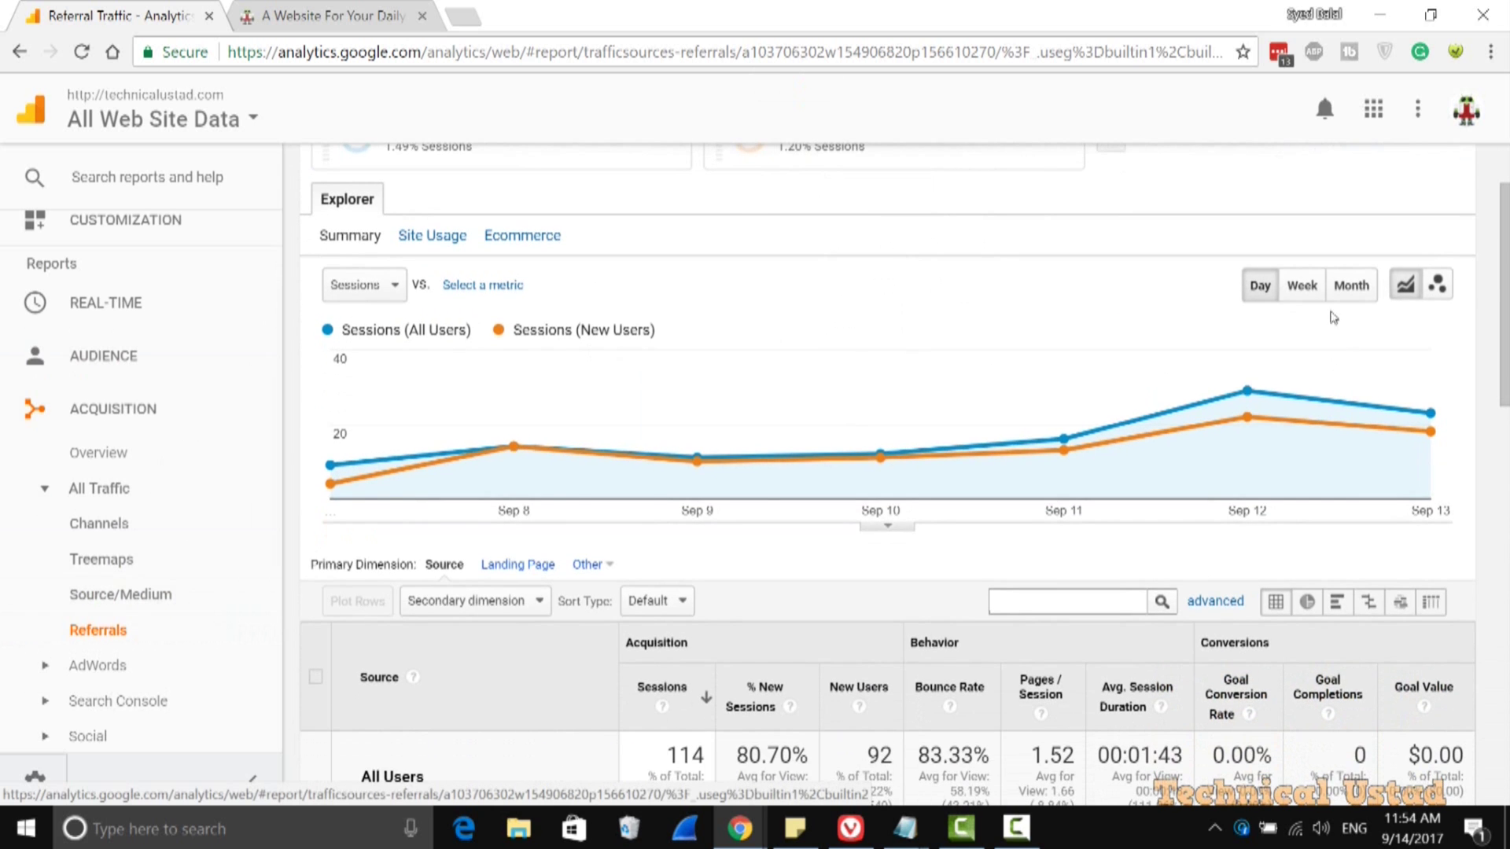
left_click(1304, 288)
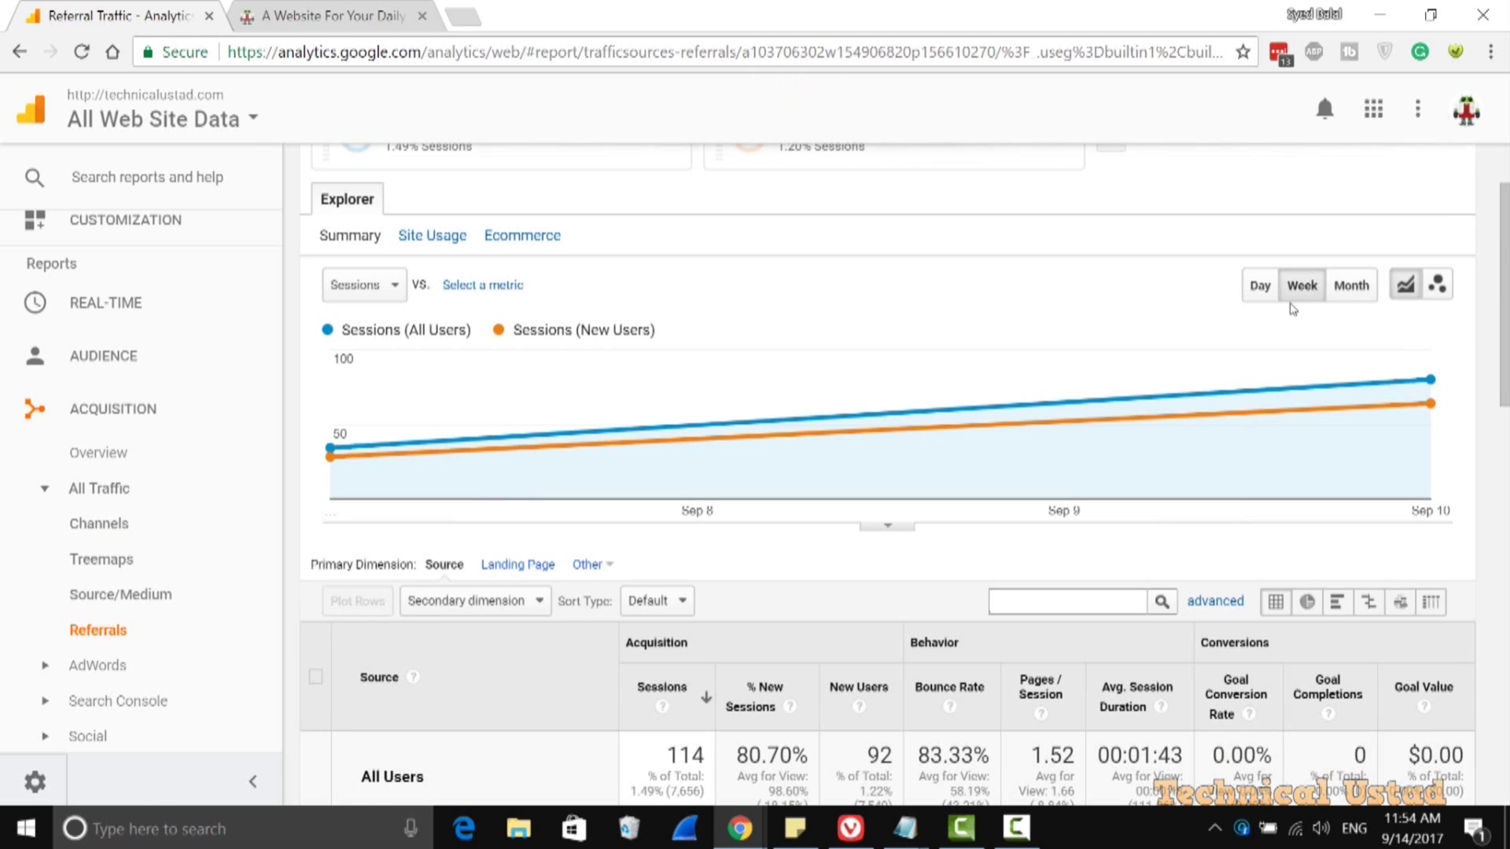
mouse_move(1432, 380)
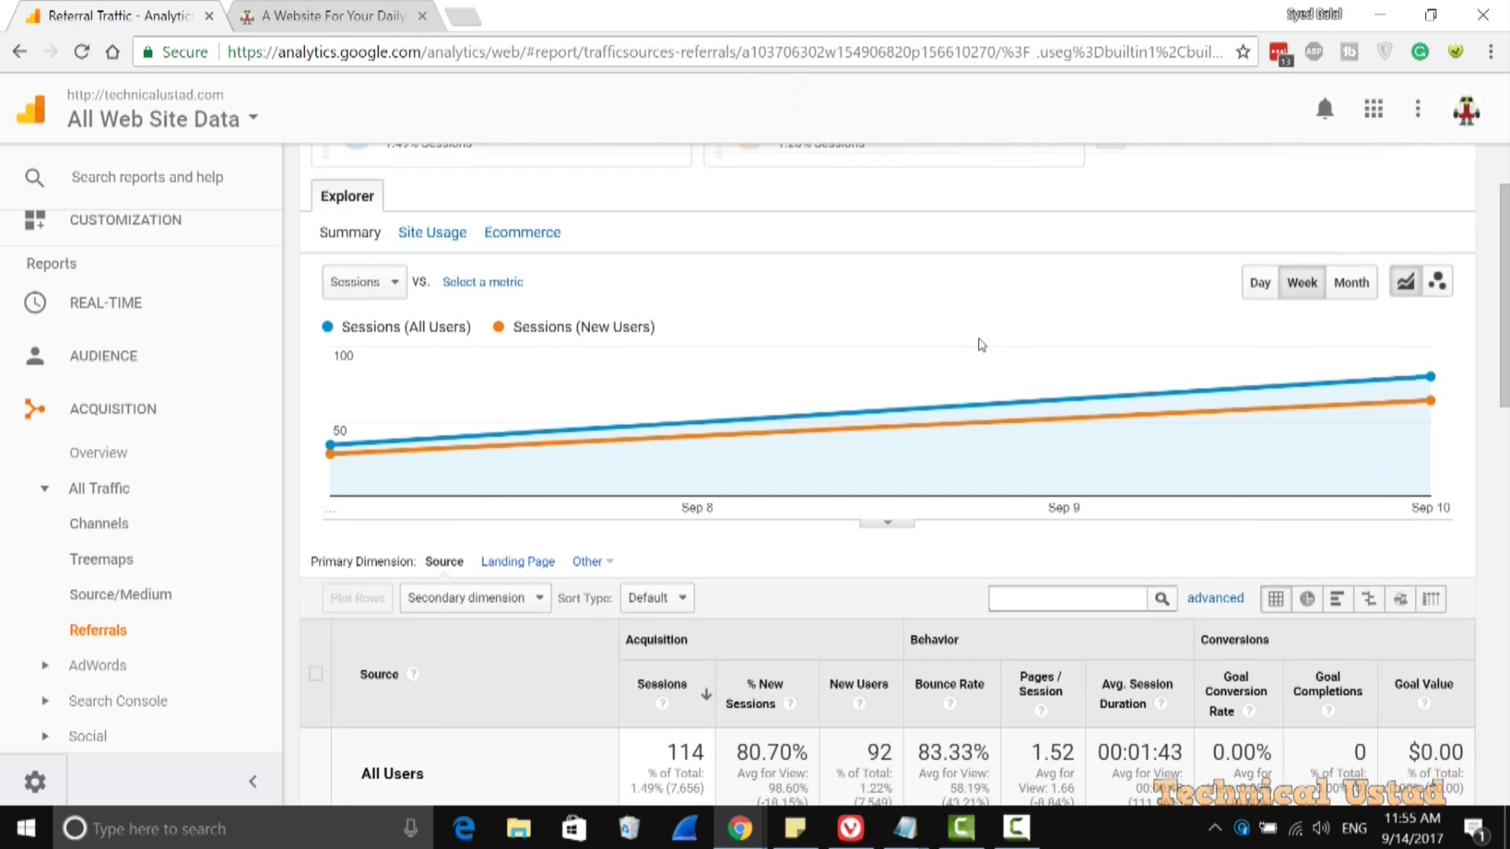
scroll(981, 343, "down", 4)
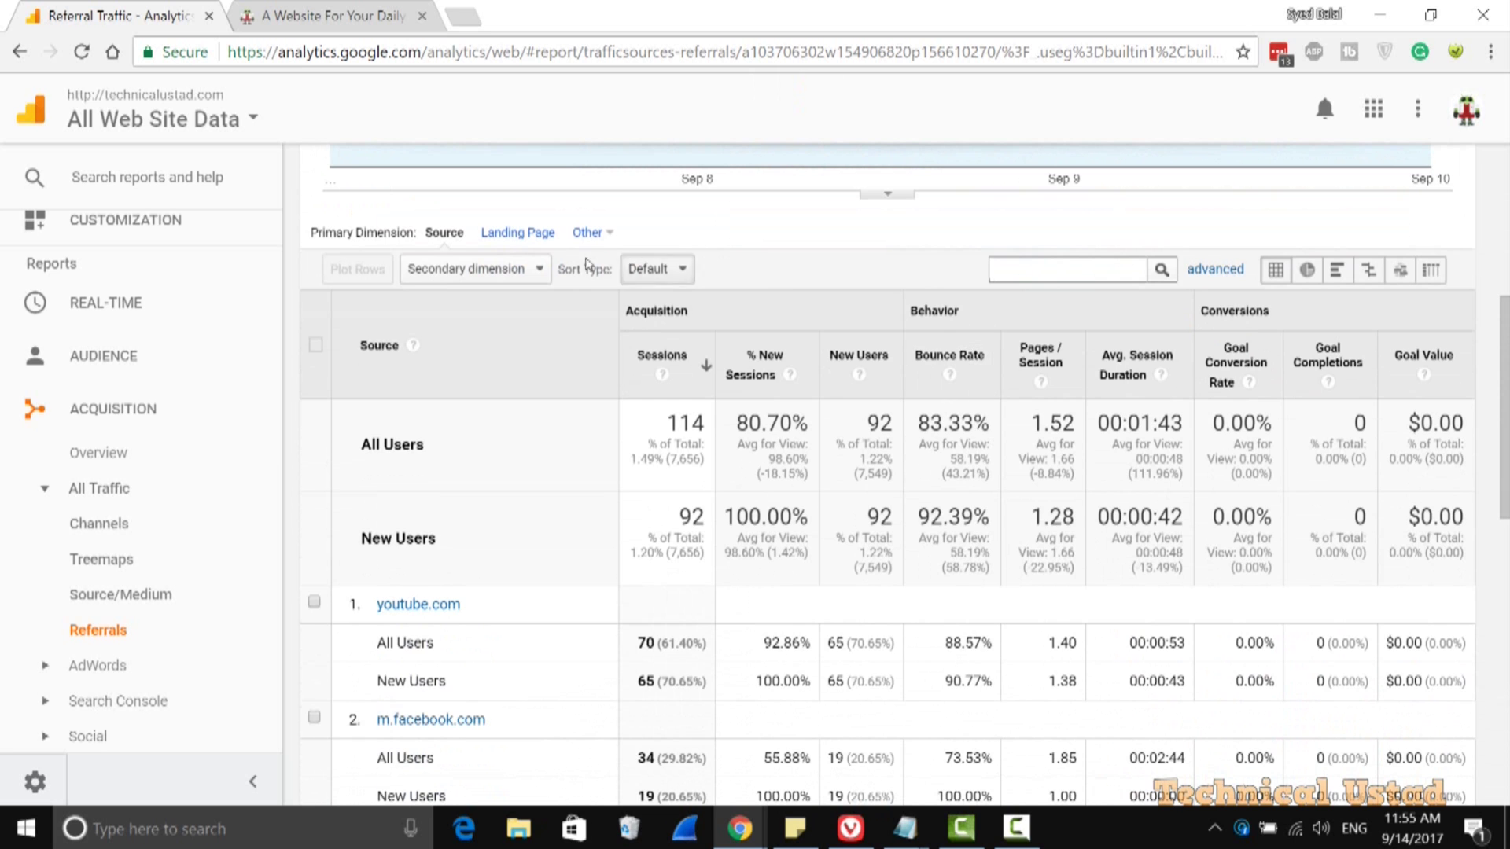
scroll(614, 271, "up", 5)
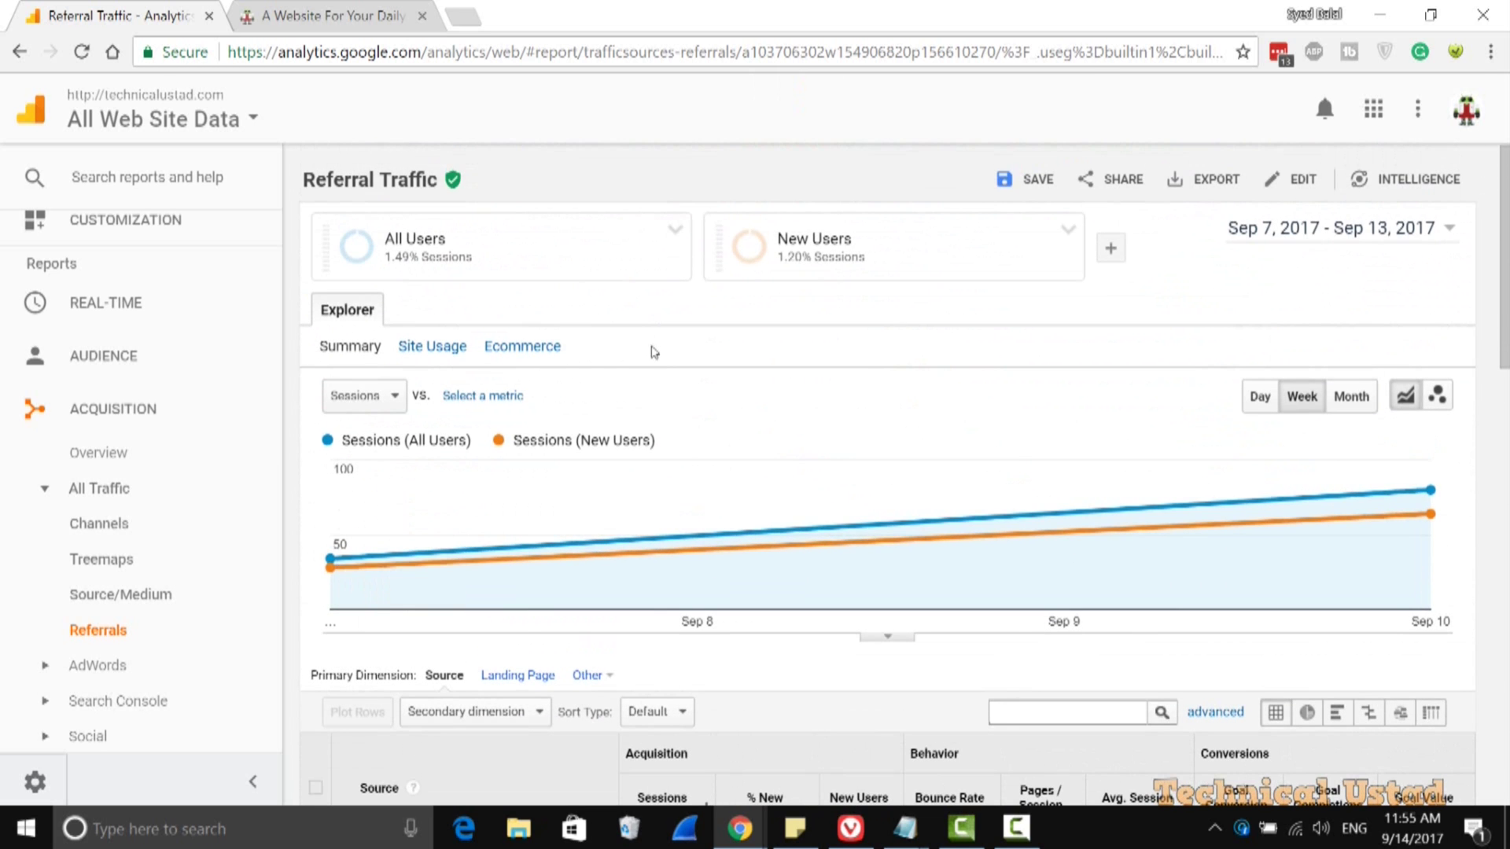
Step: Set Landing Page as primary dimension and compare All Users versus New Users per page
left_click(519, 675)
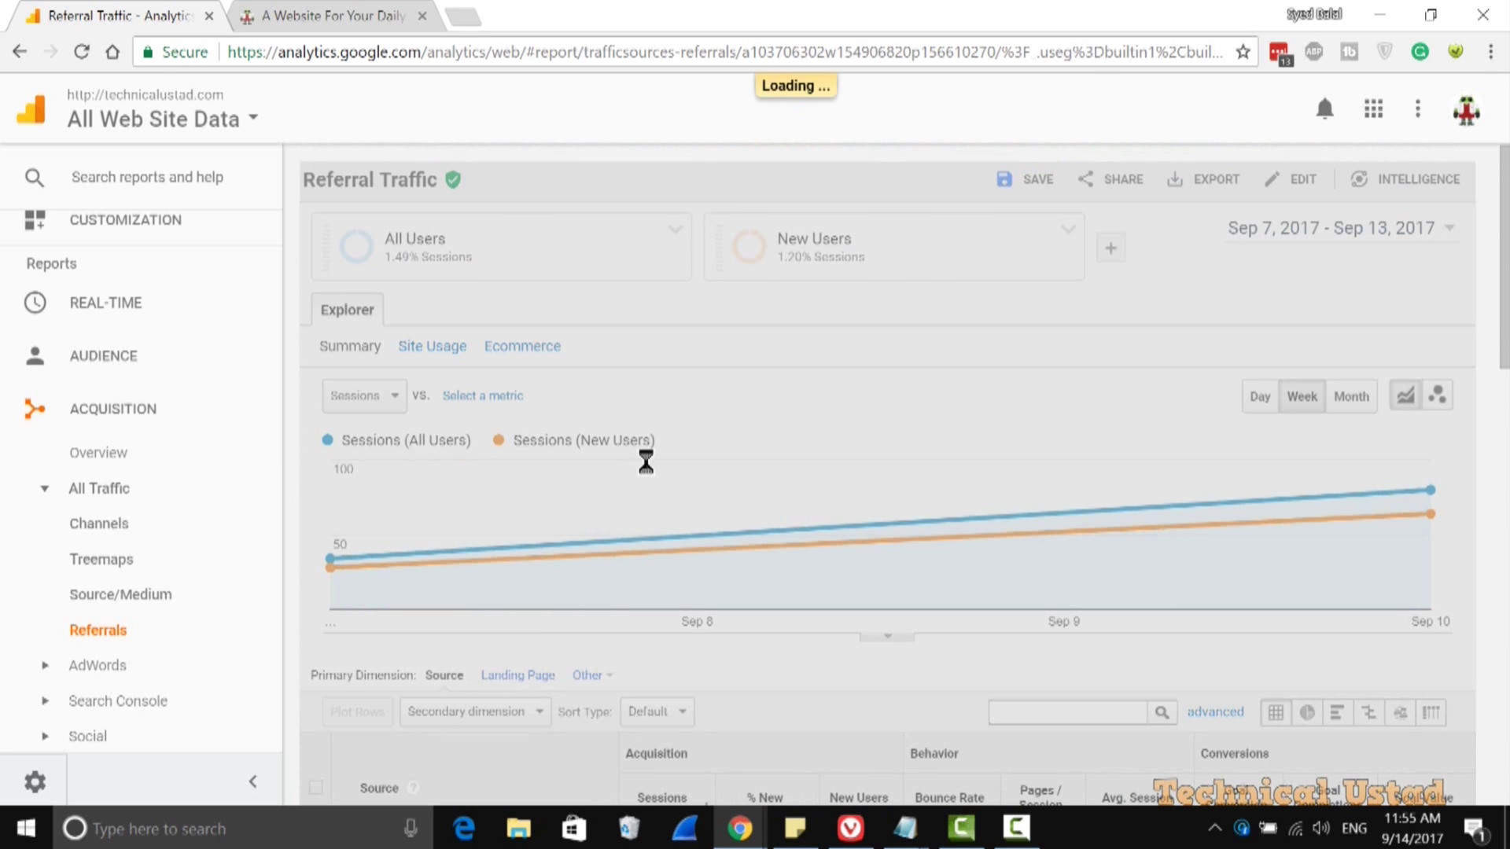
scroll(651, 456, "down", 1)
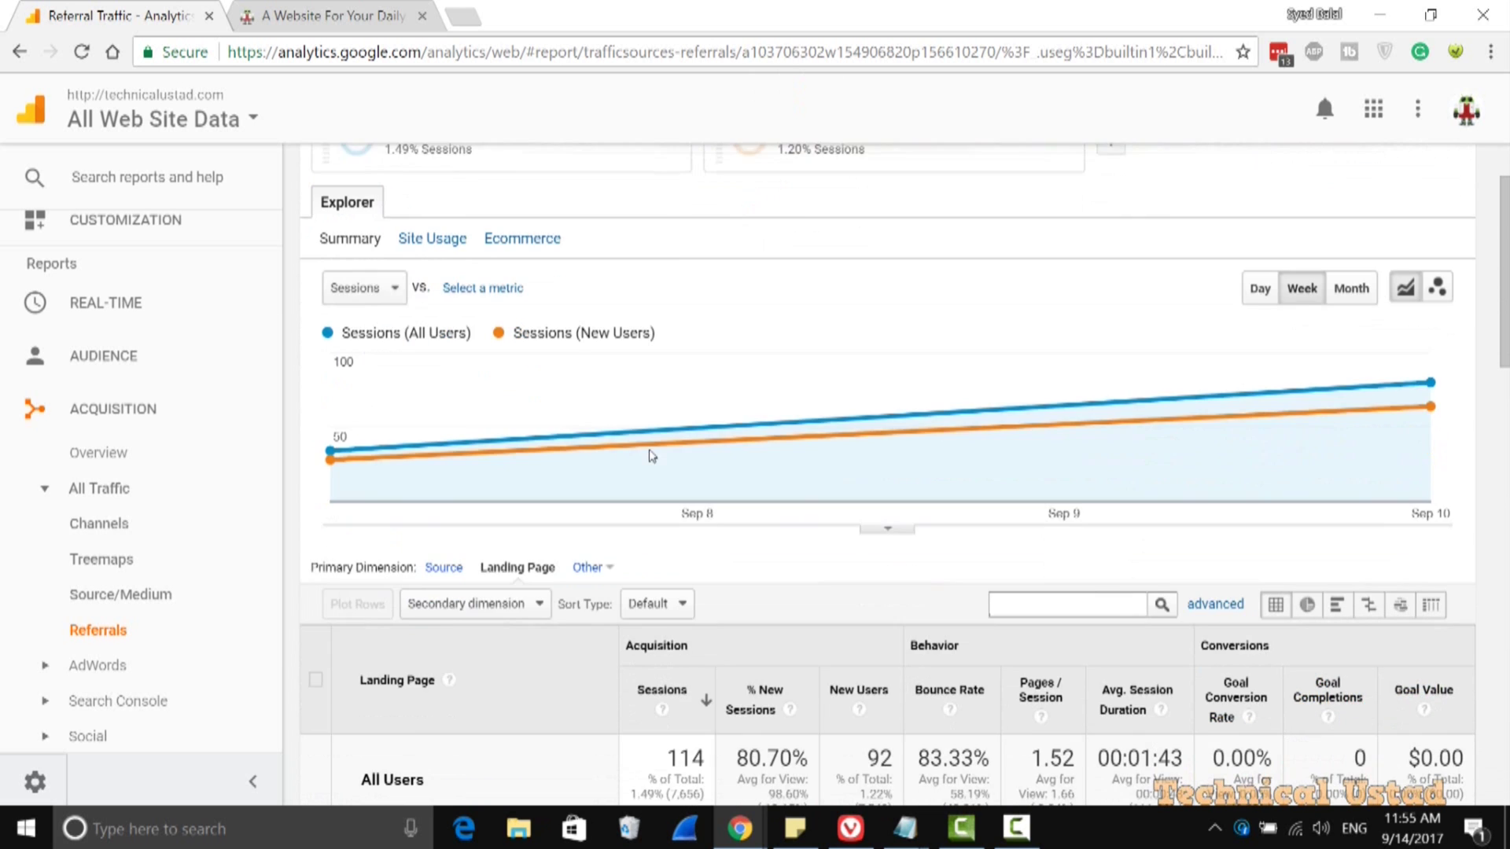
scroll(738, 448, "down", 4)
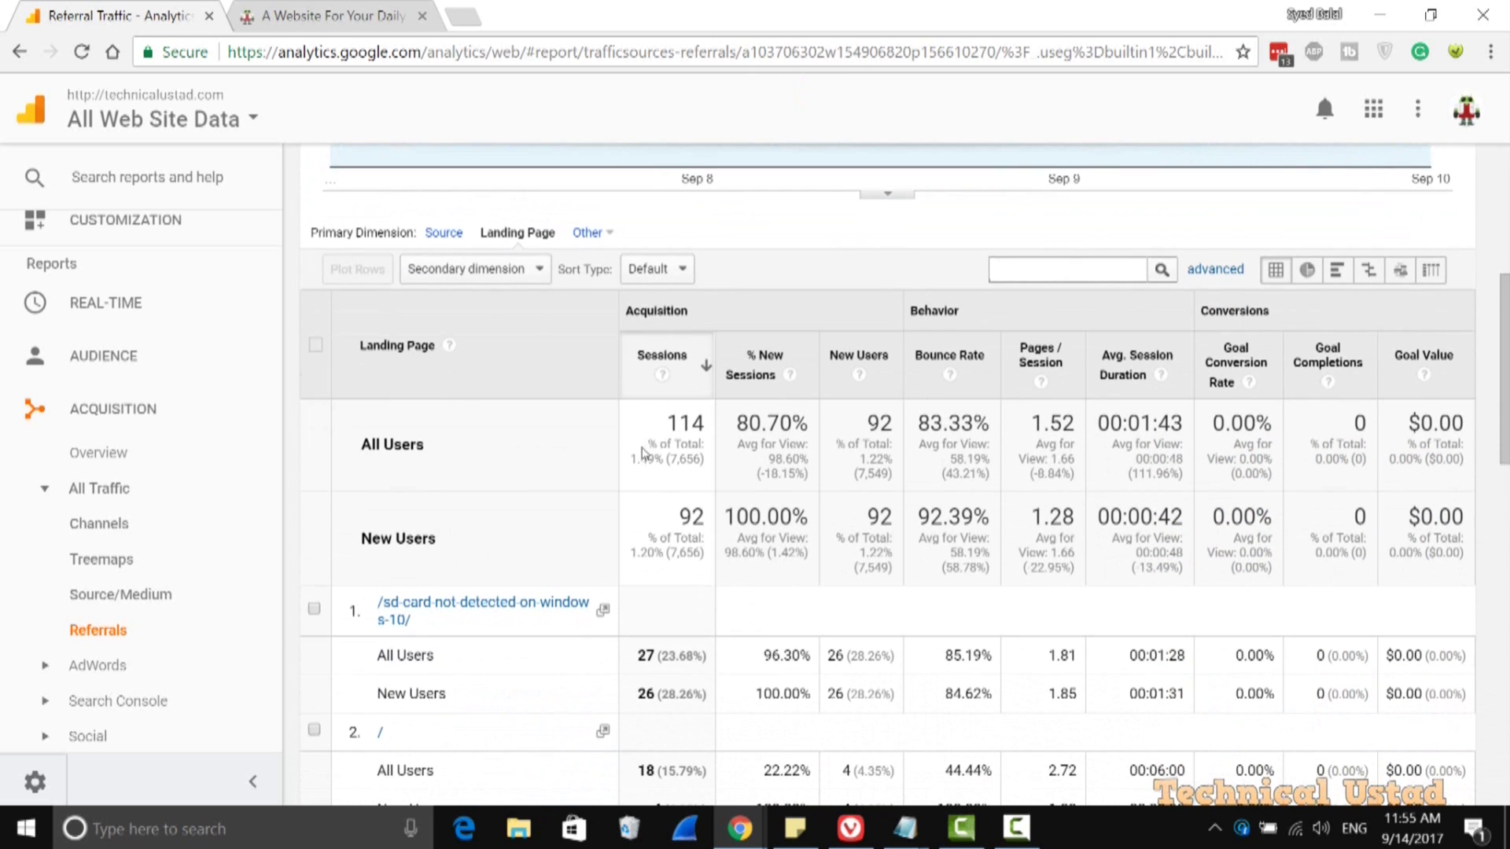
scroll(624, 448, "down", 1)
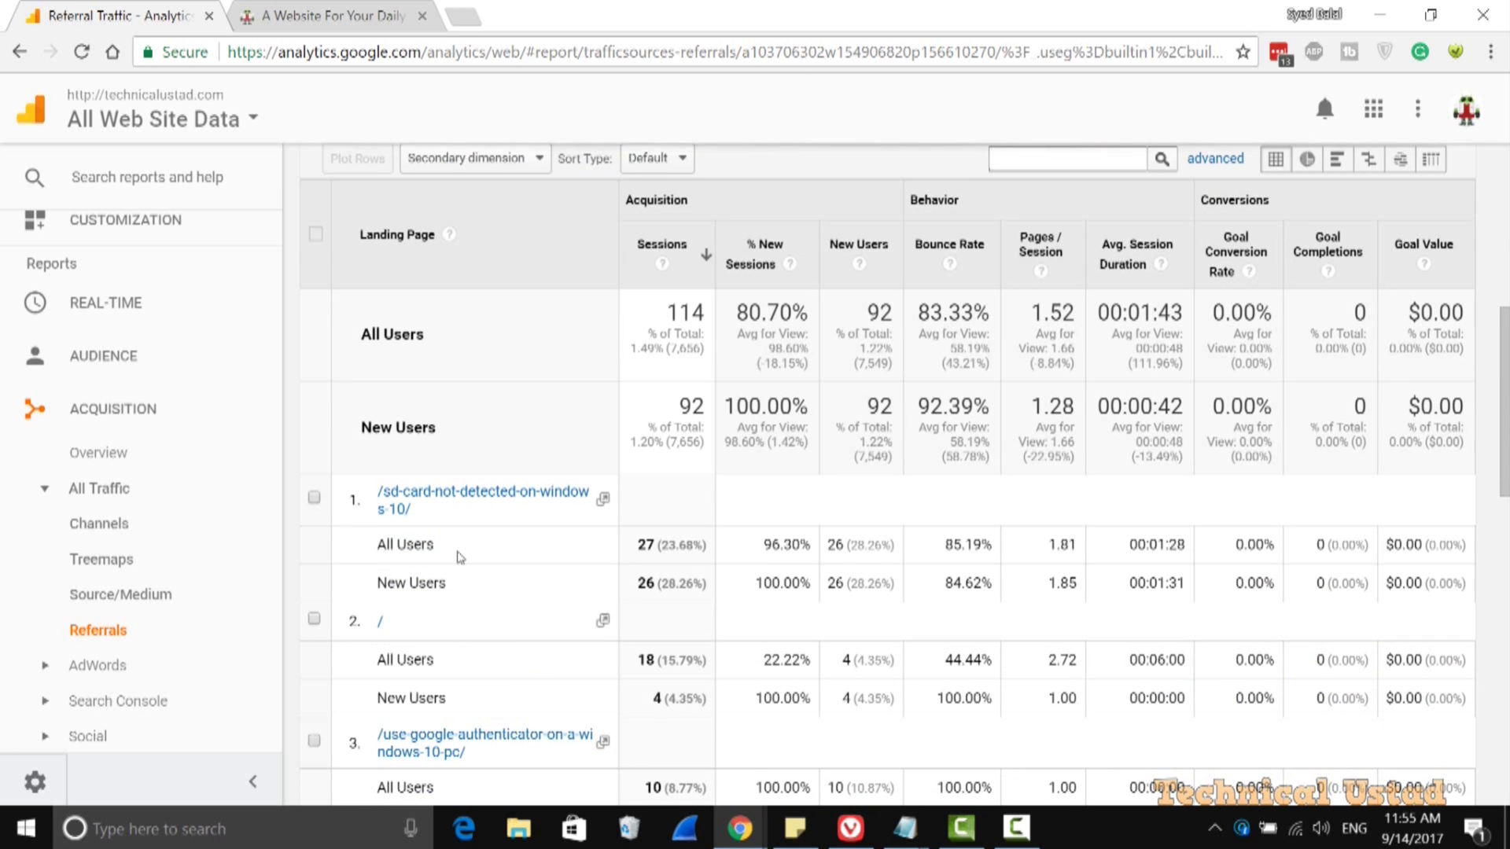
scroll(461, 557, "up", 1)
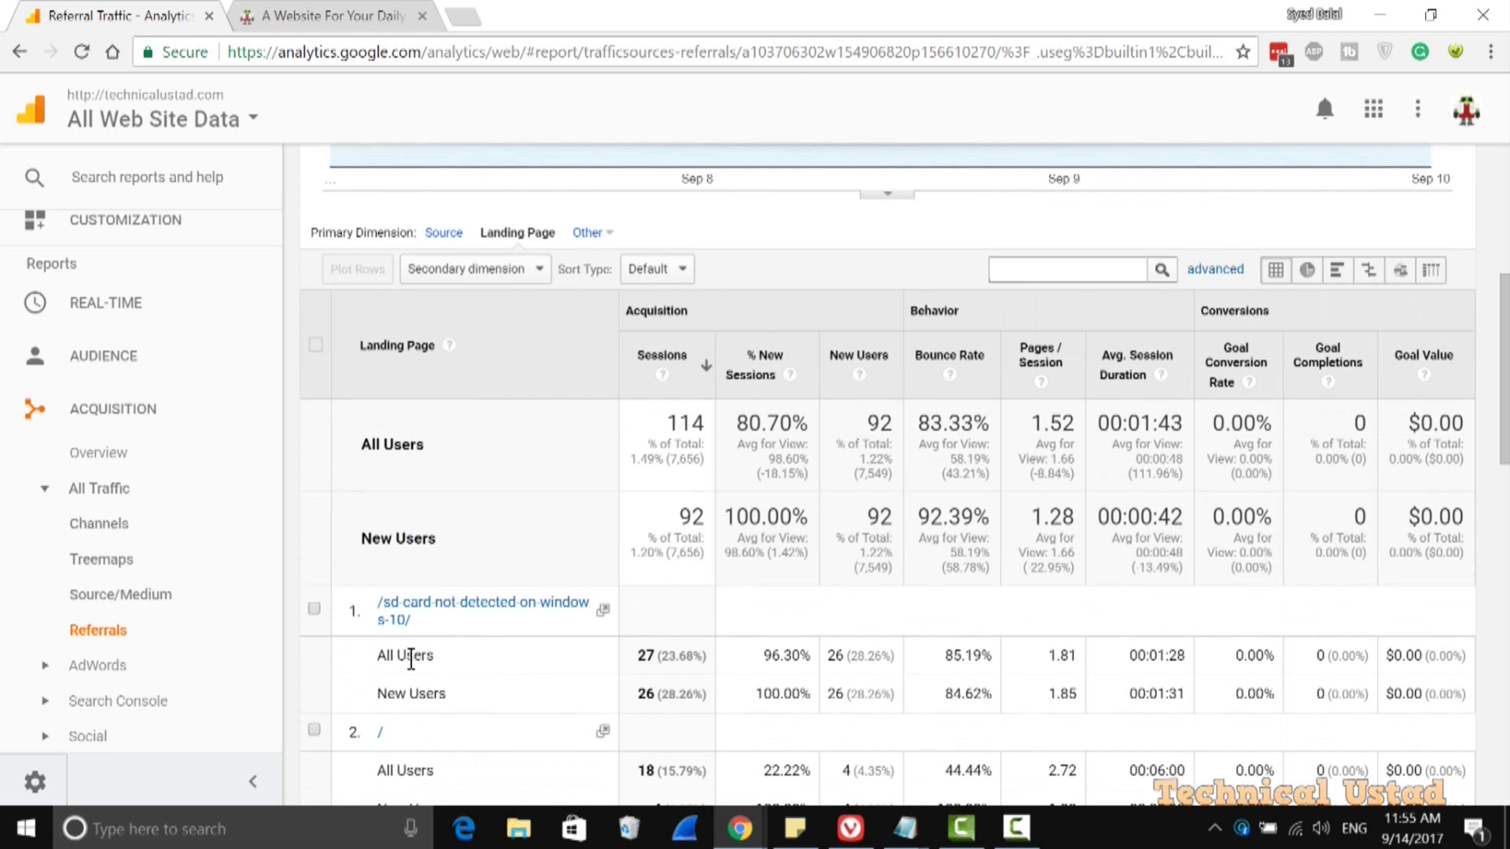
double_click(401, 693)
scroll(494, 678, "down", 2)
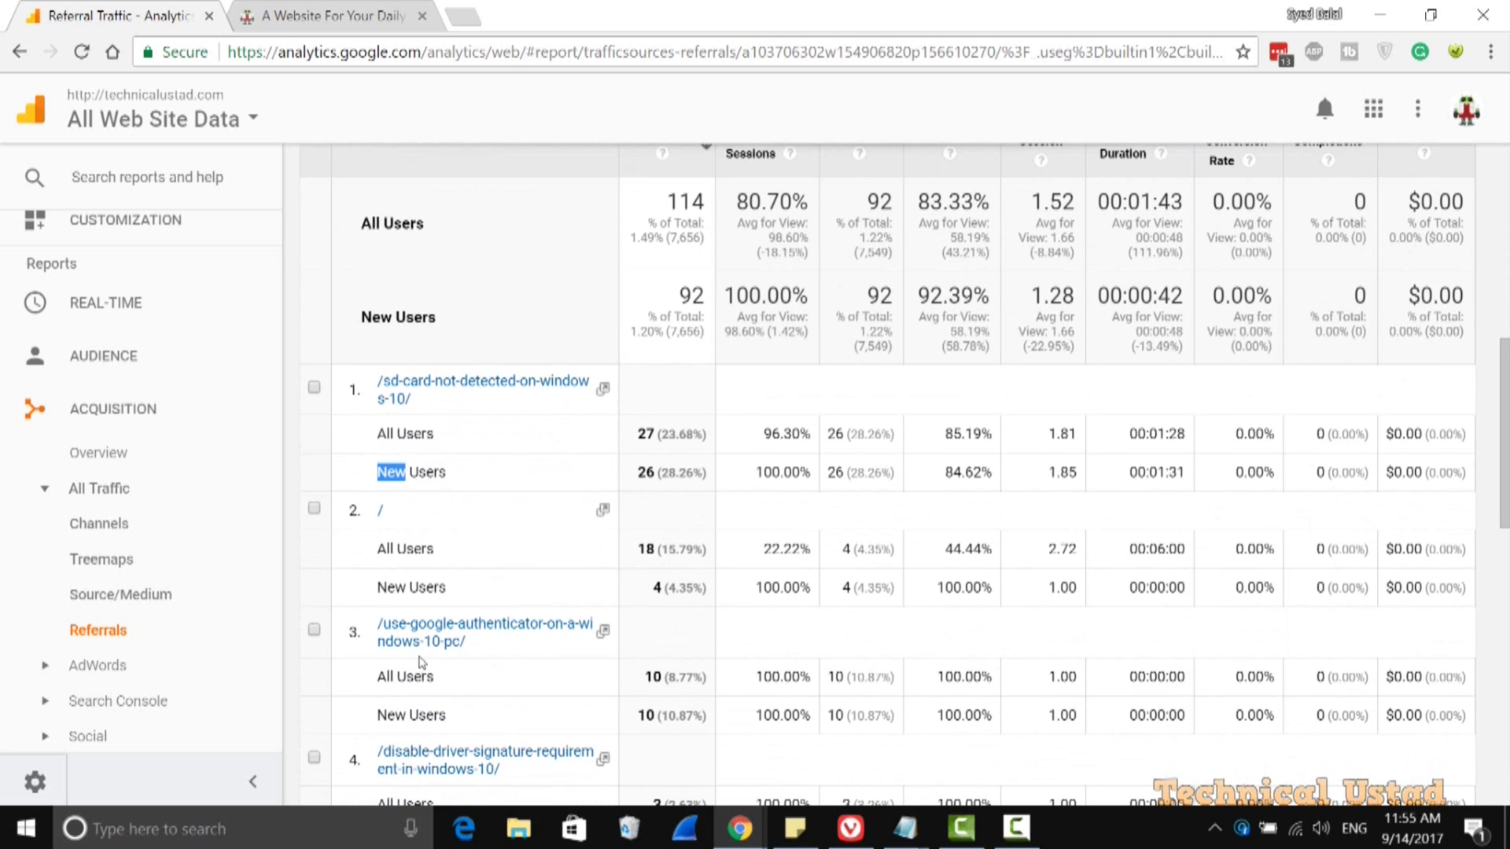
scroll(512, 607, "down", 7)
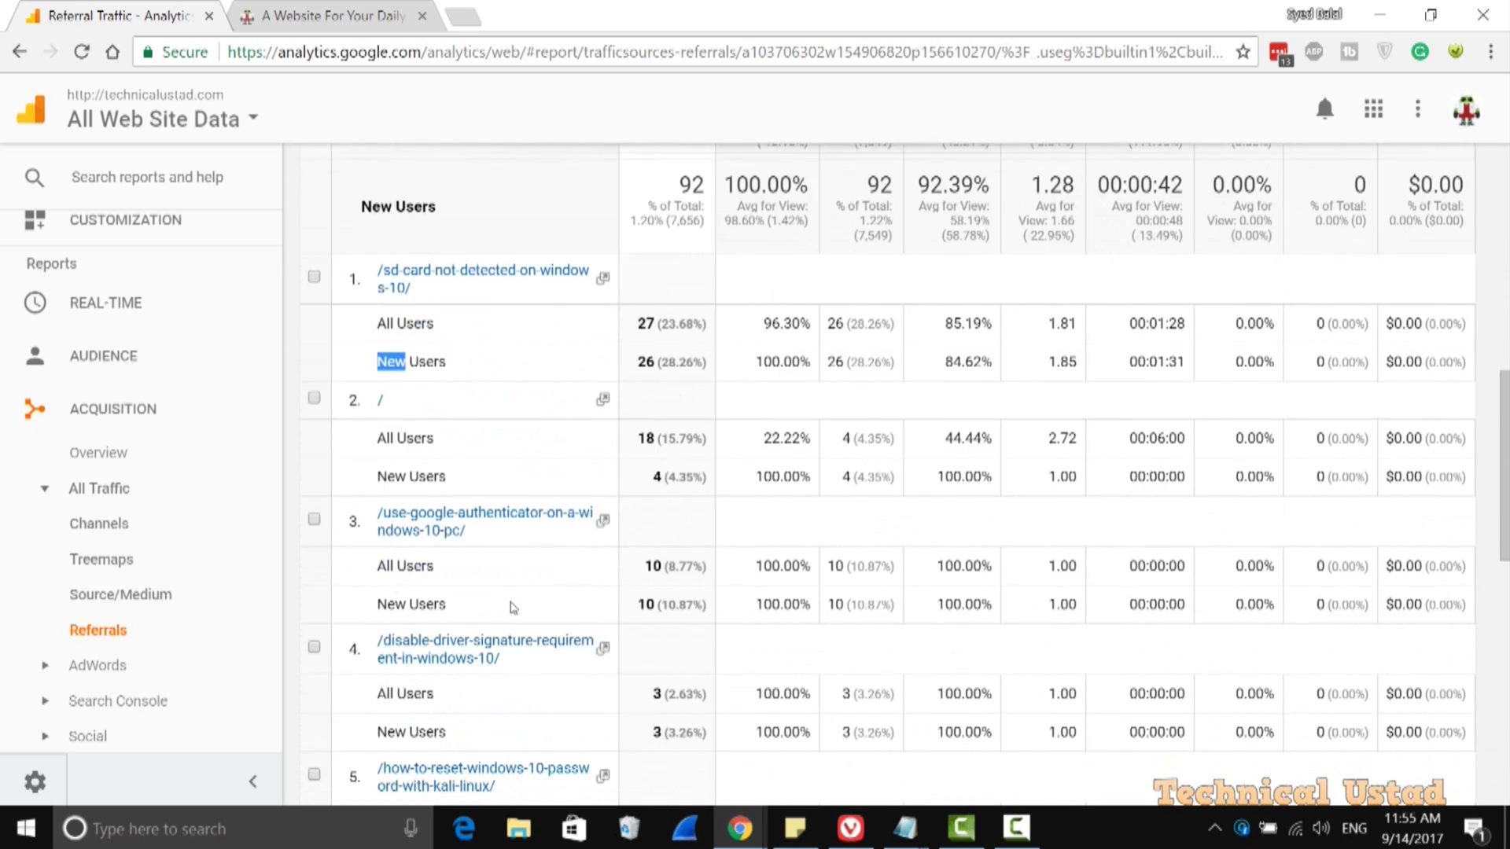
scroll(513, 612, "down", 5)
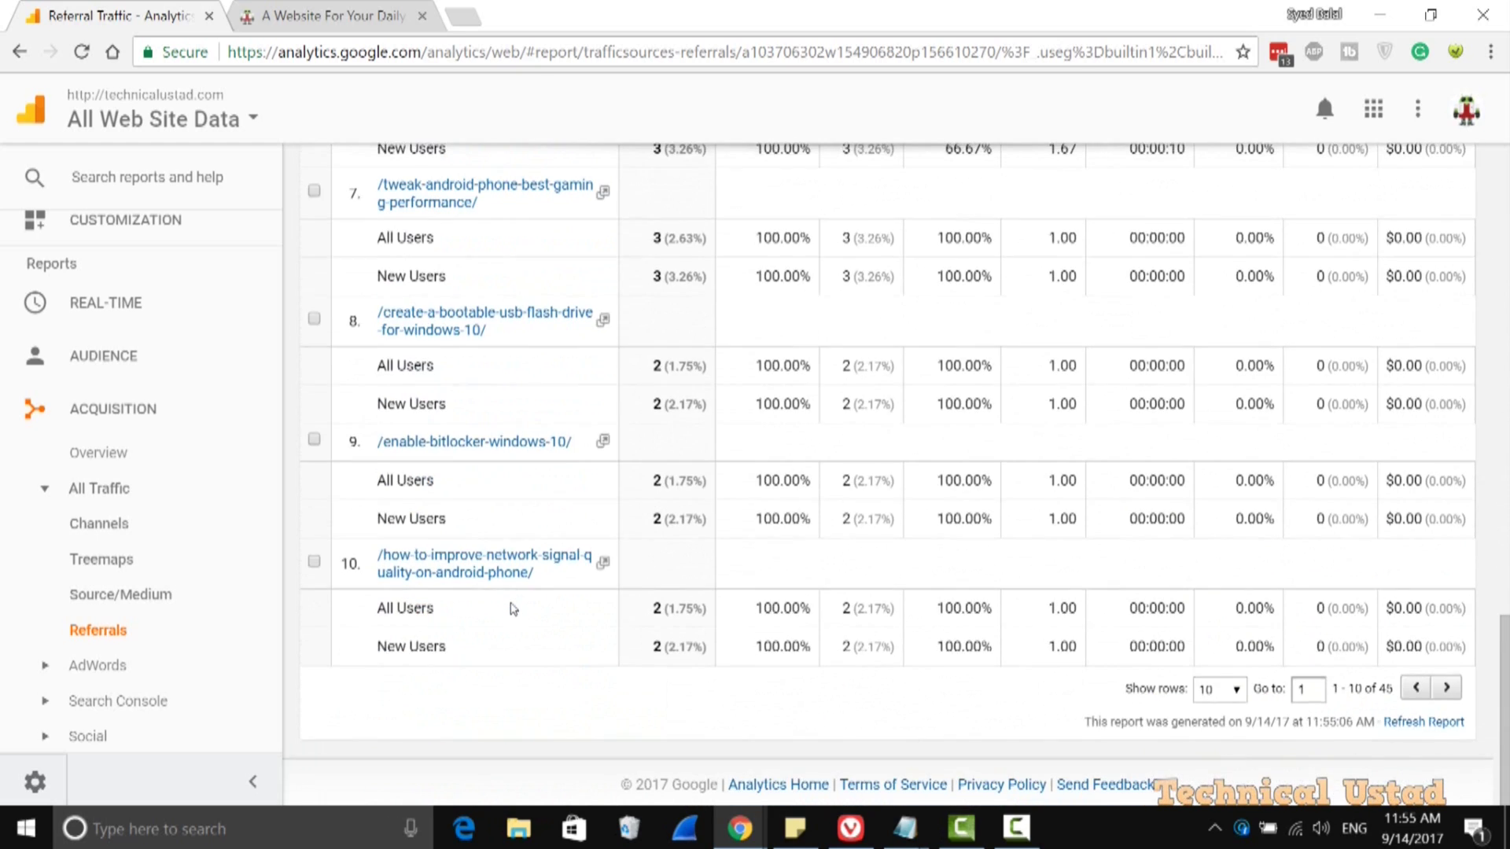
scroll(513, 609, "up", 15)
scroll(512, 610, "up", 8)
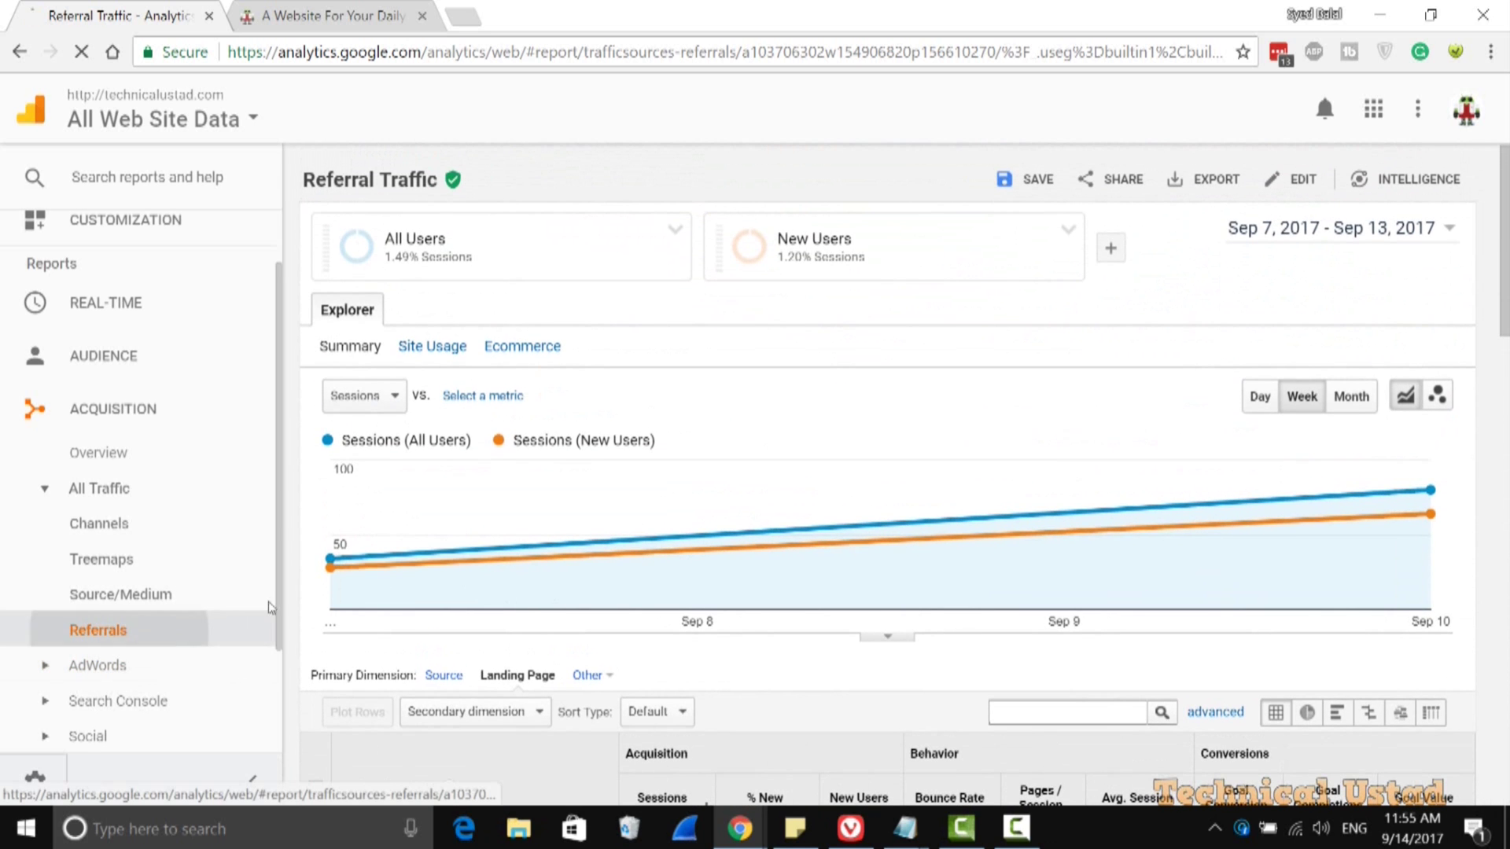
Step: Reload Referrals with Day view by Source, then open a new empty browser tab
left_click(221, 624)
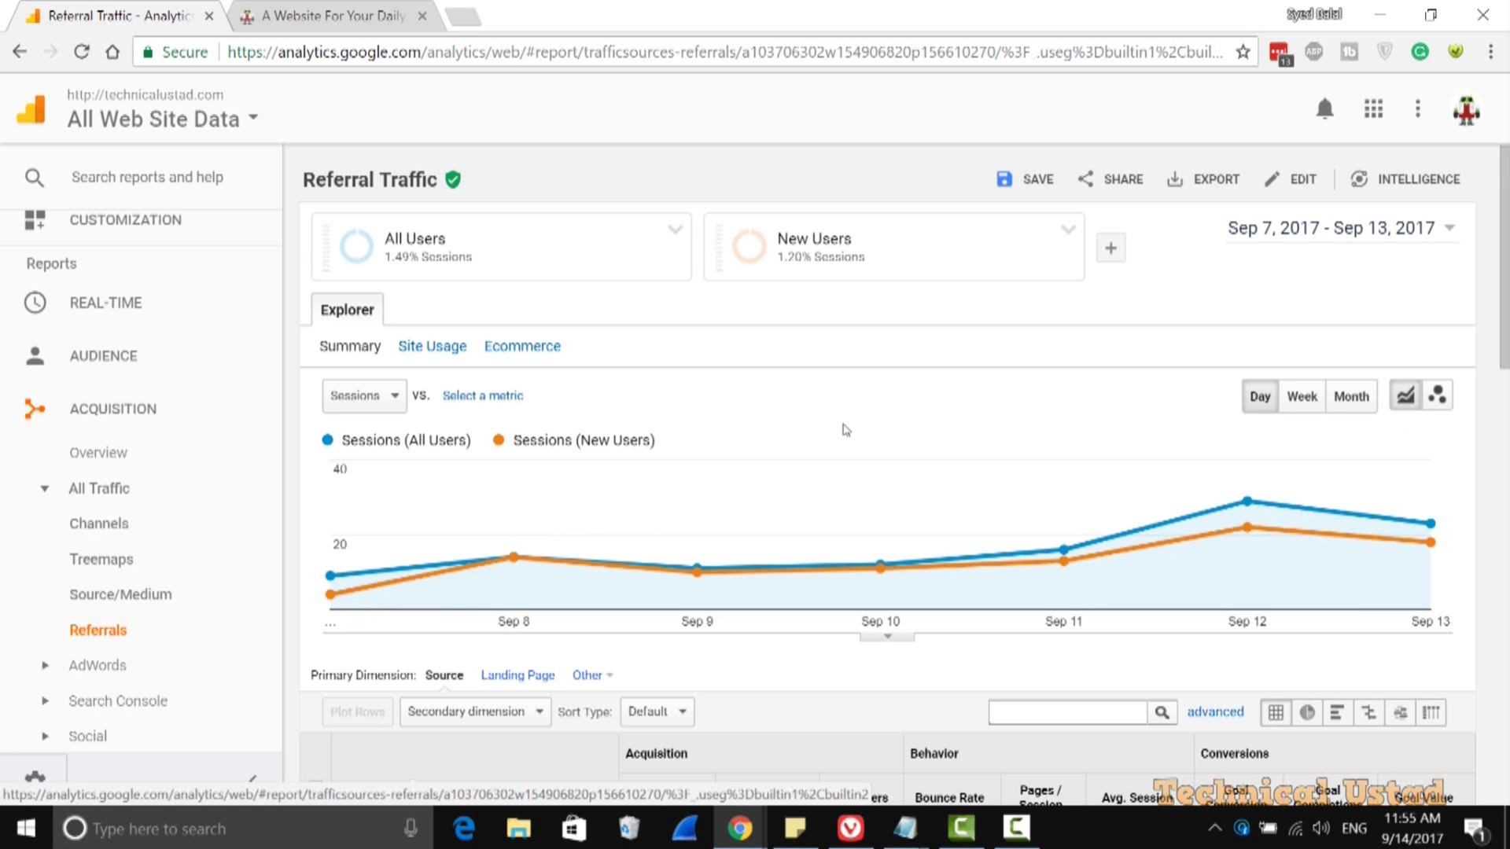
scroll(839, 629, "down", 3)
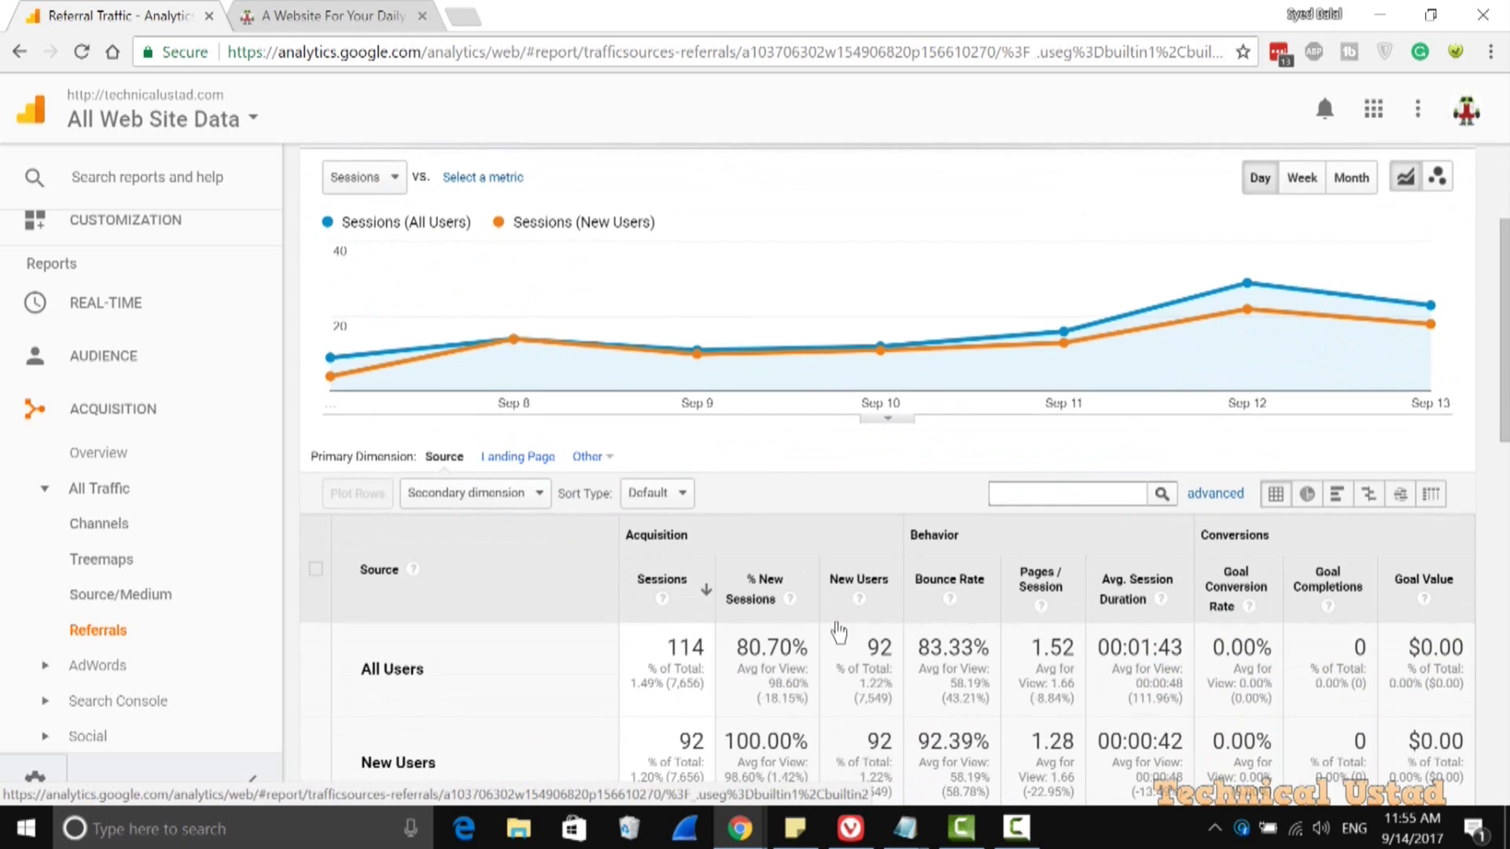
scroll(839, 631, "up", 3)
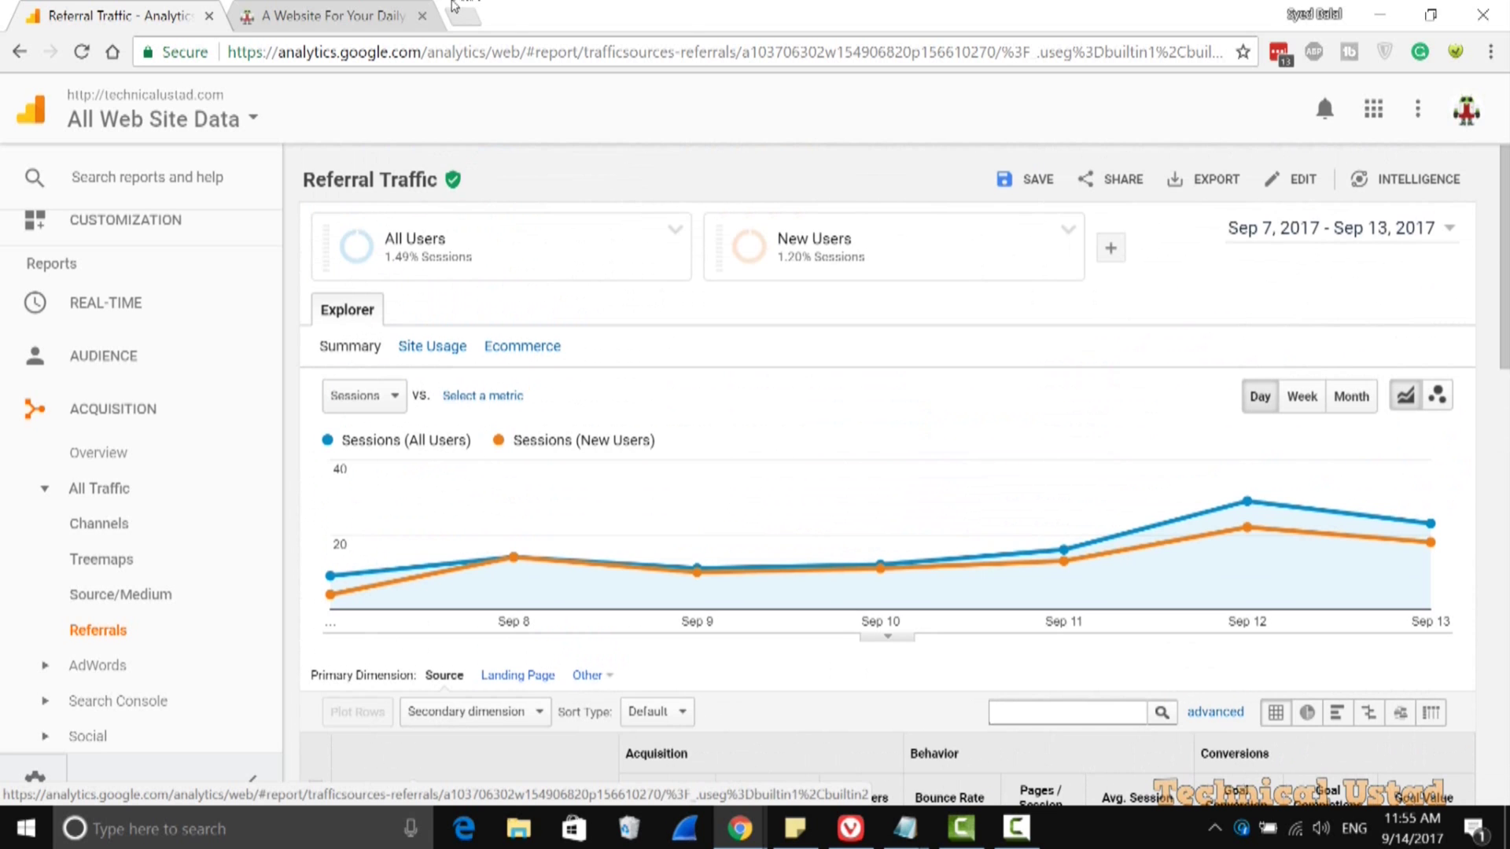
key("ctrl+t")
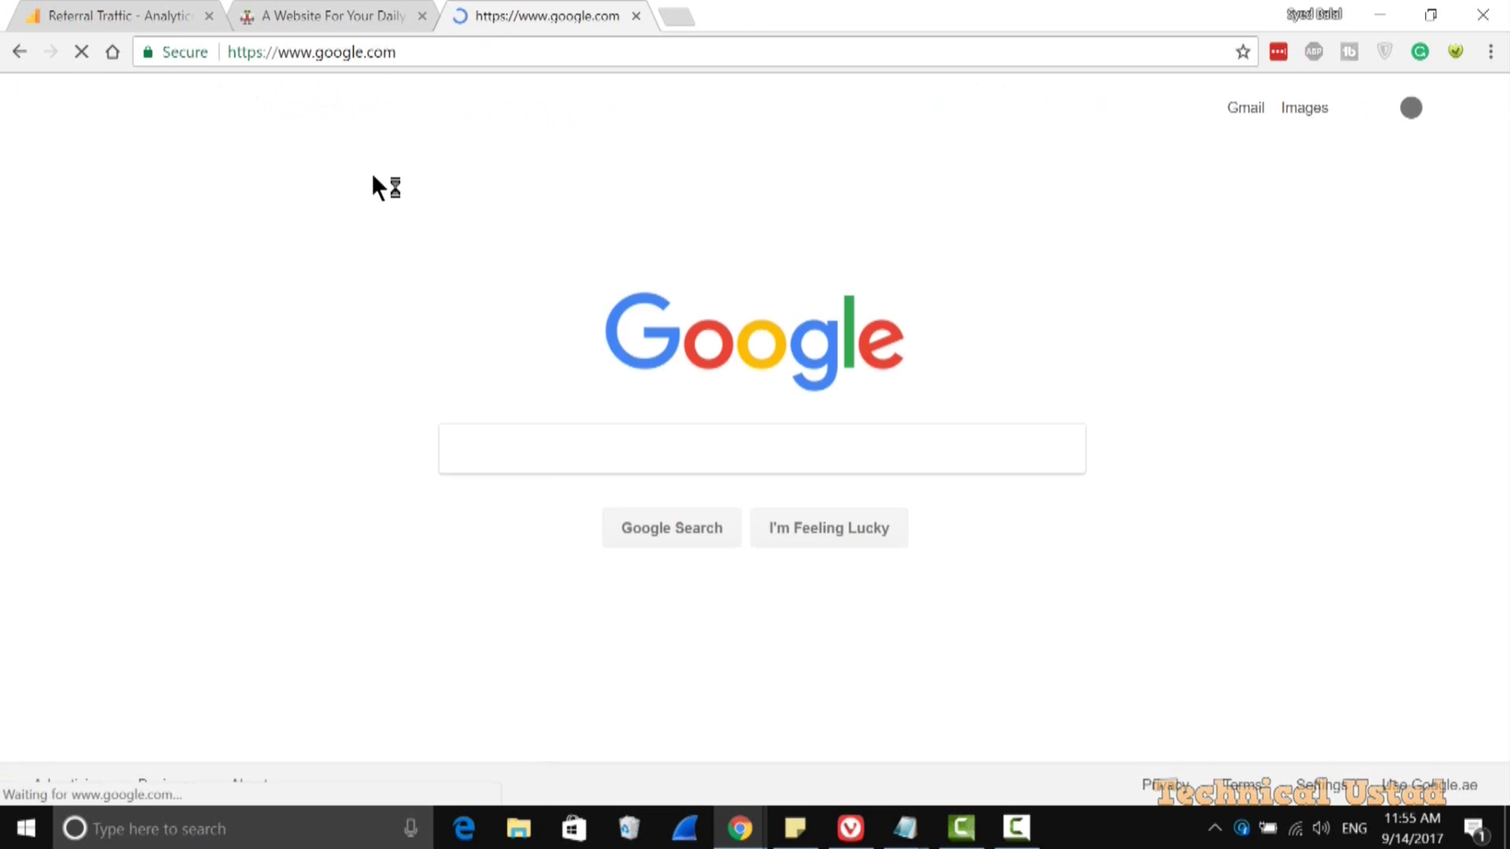
Step: Search Google for 'google search console' and go to the Search Console site
type("goog")
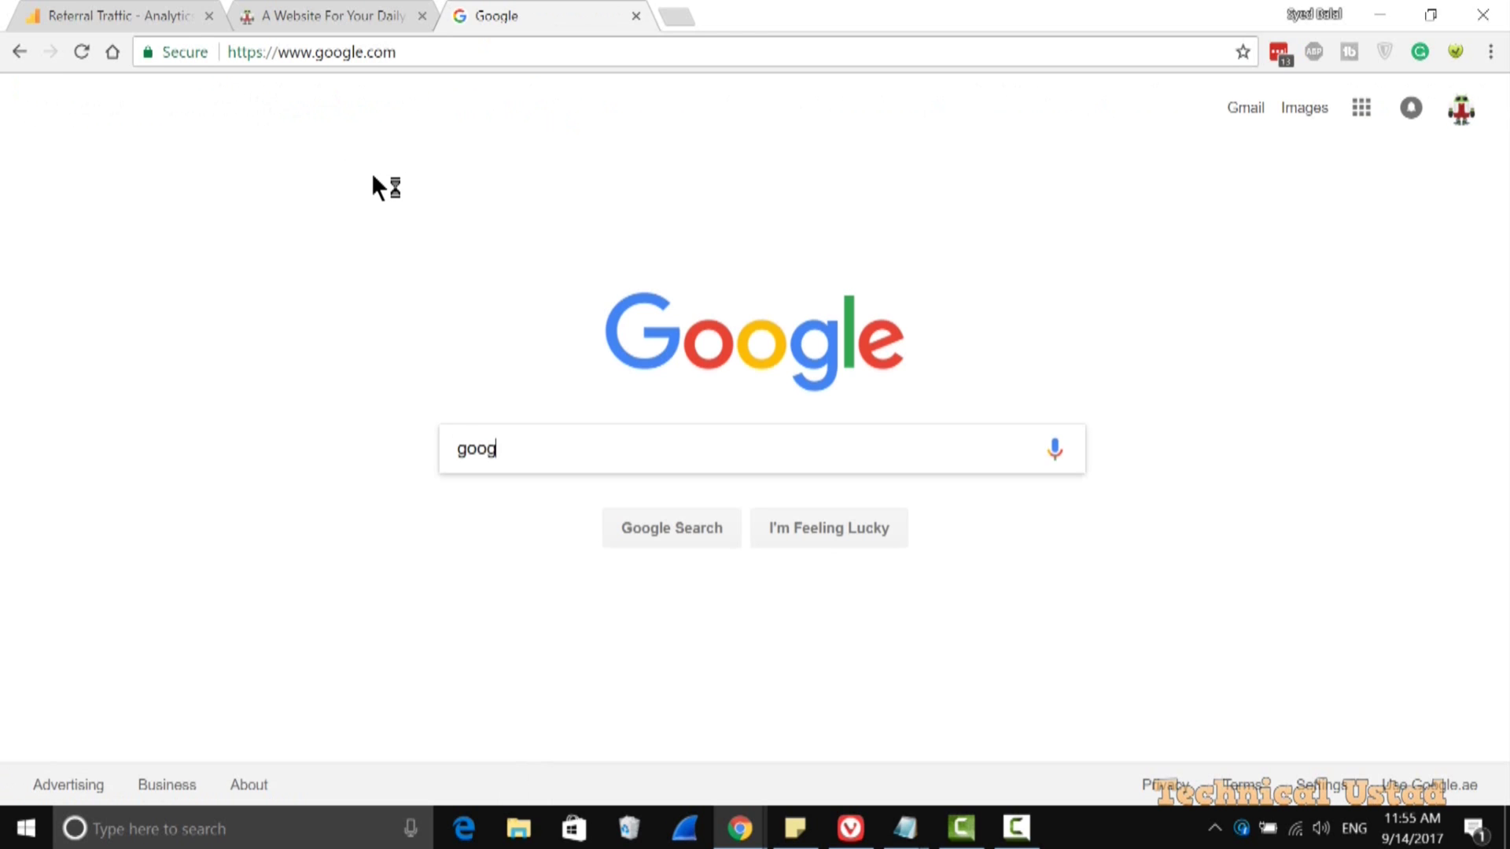
type("le search console")
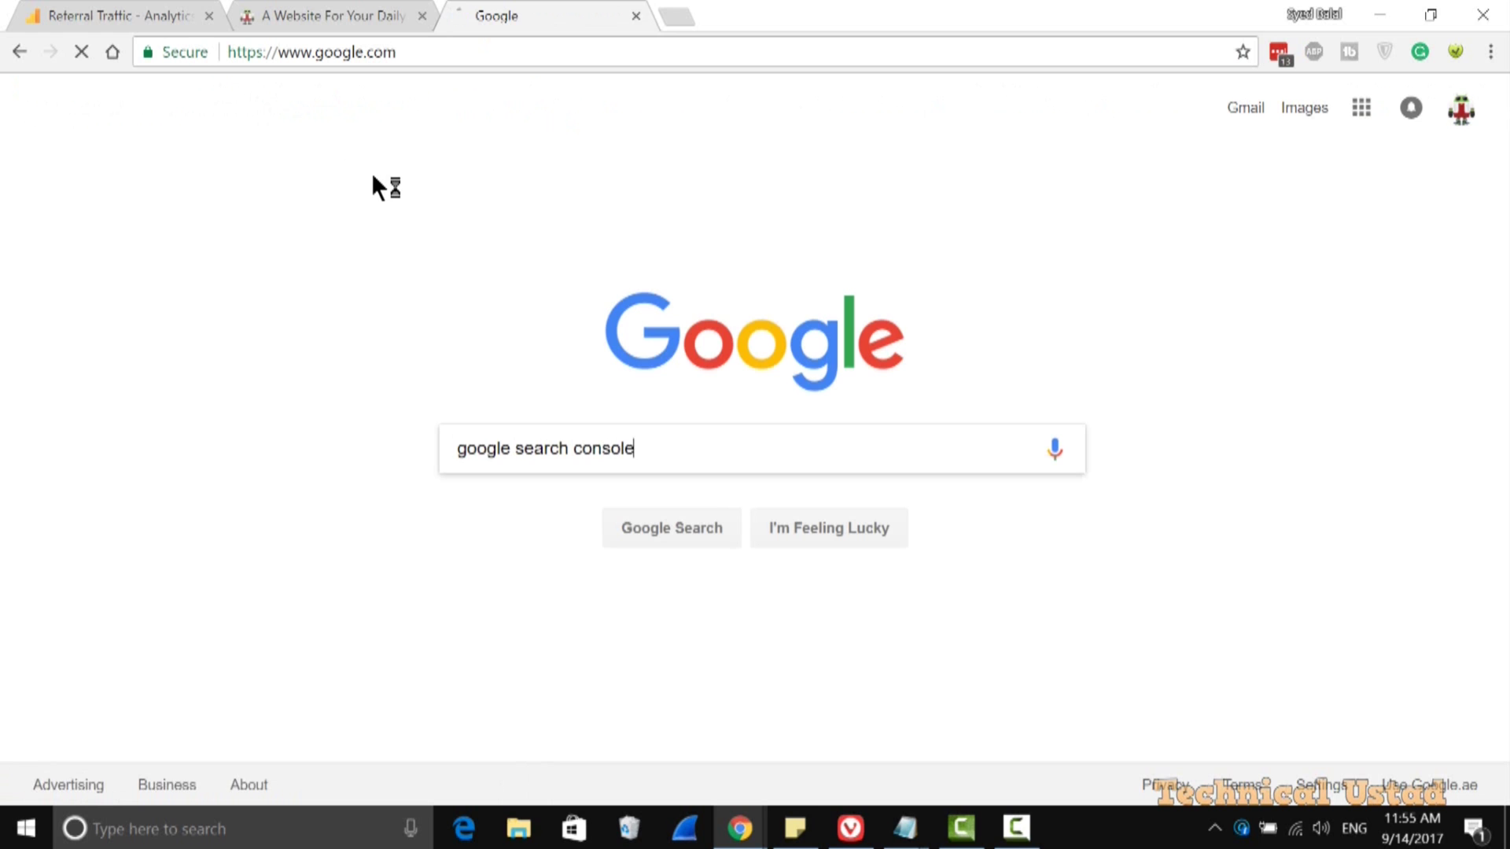
key("Return")
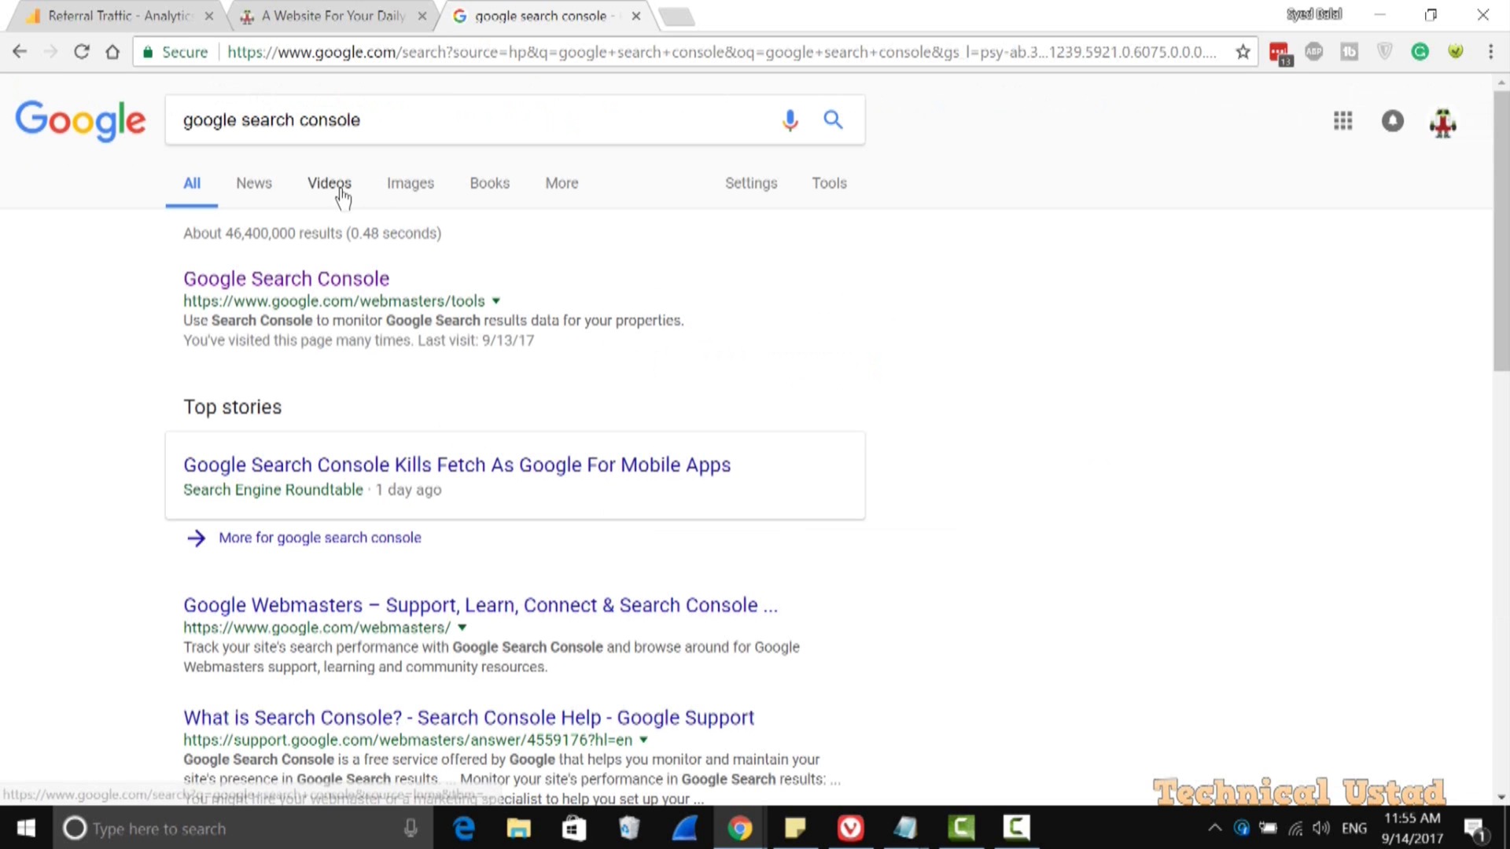
left_click(329, 280)
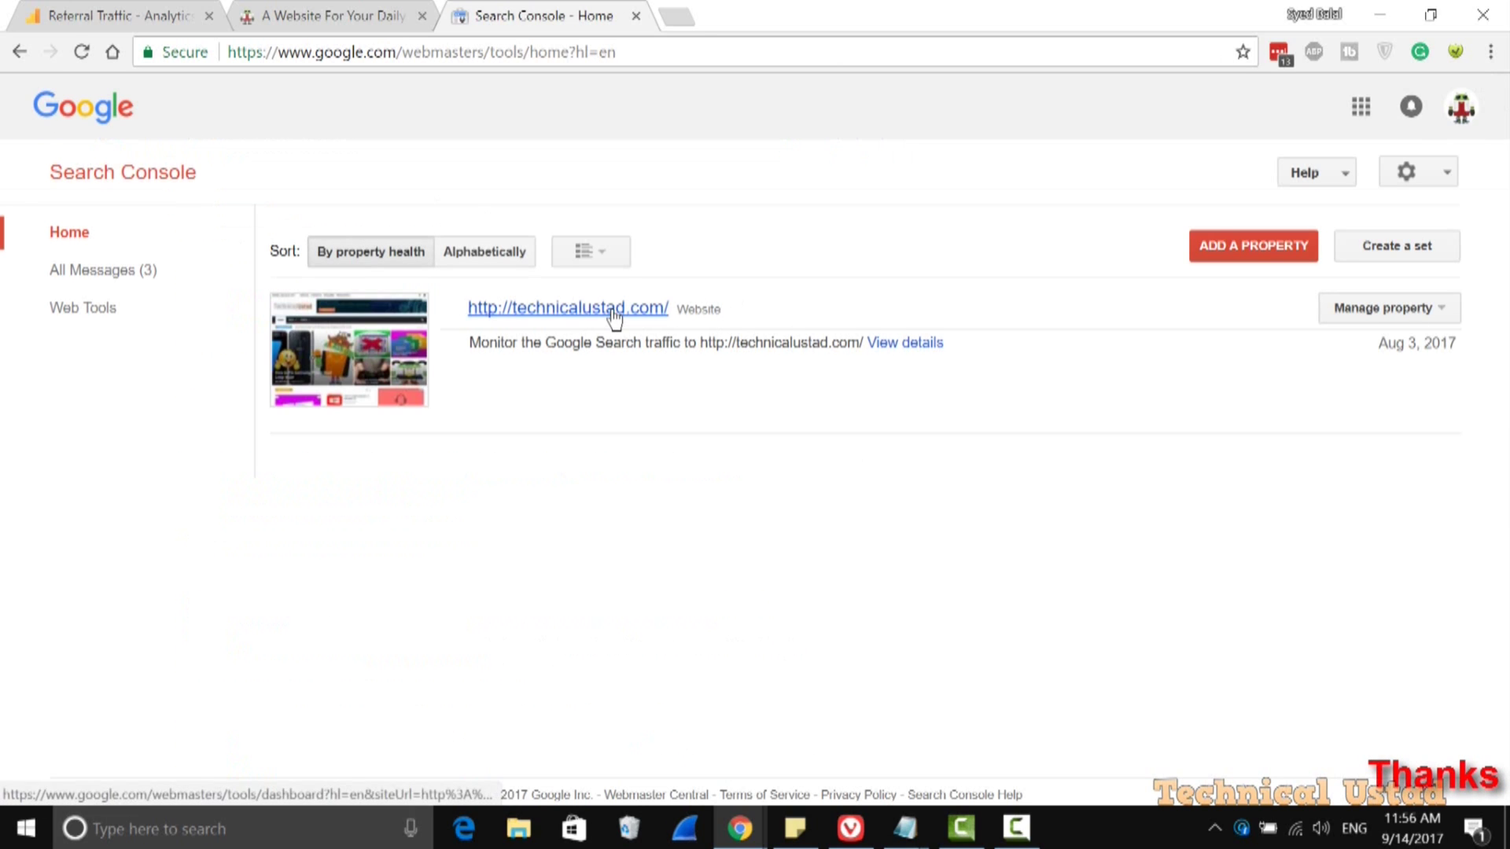
Step: Open Links to Your Site for technicalustad.com, showing 224 total links led by youtube.com
left_click(610, 312)
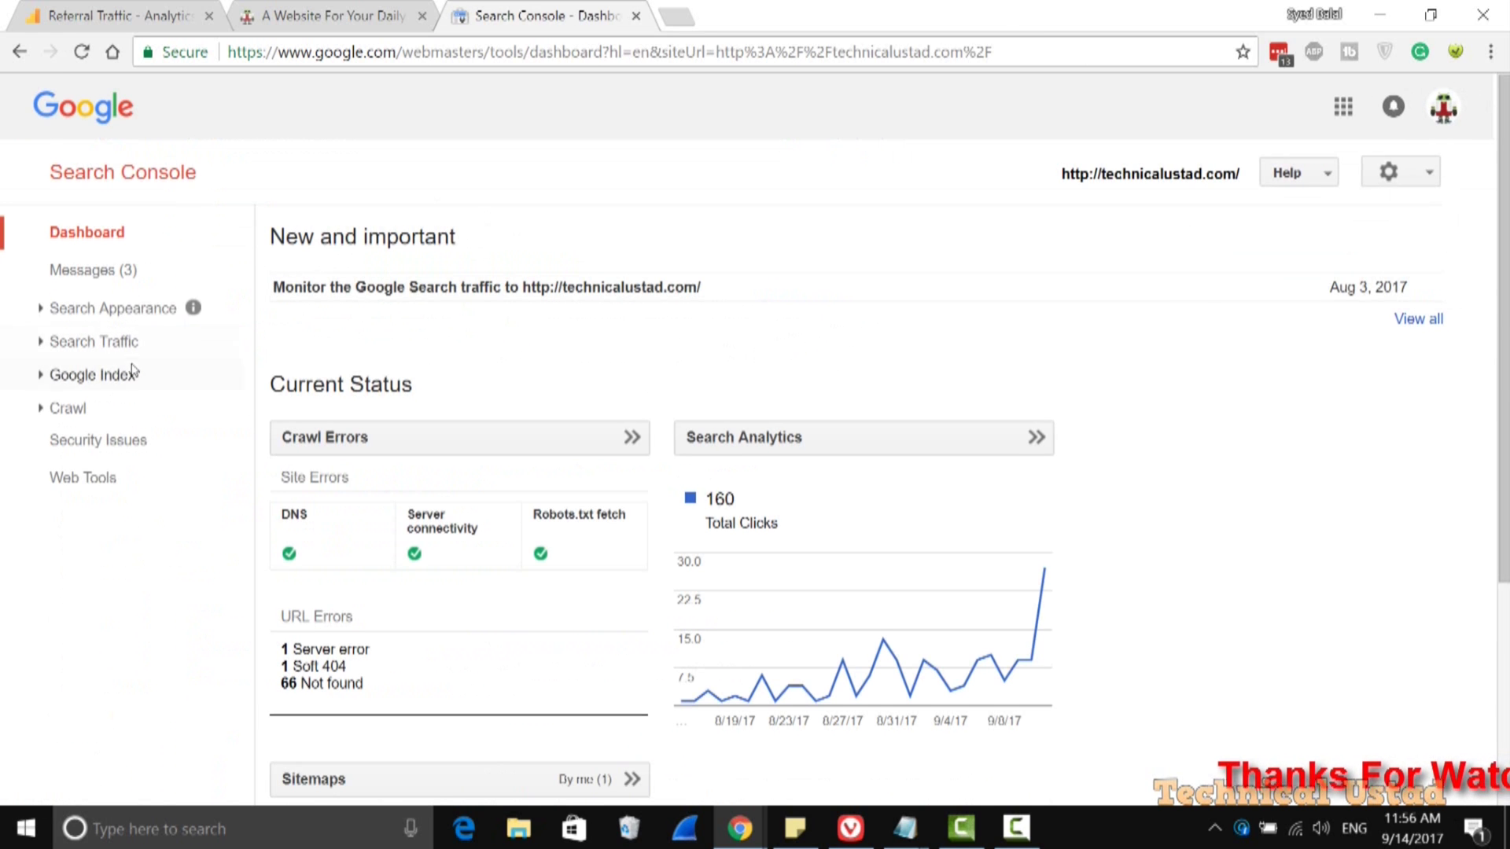
left_click(41, 344)
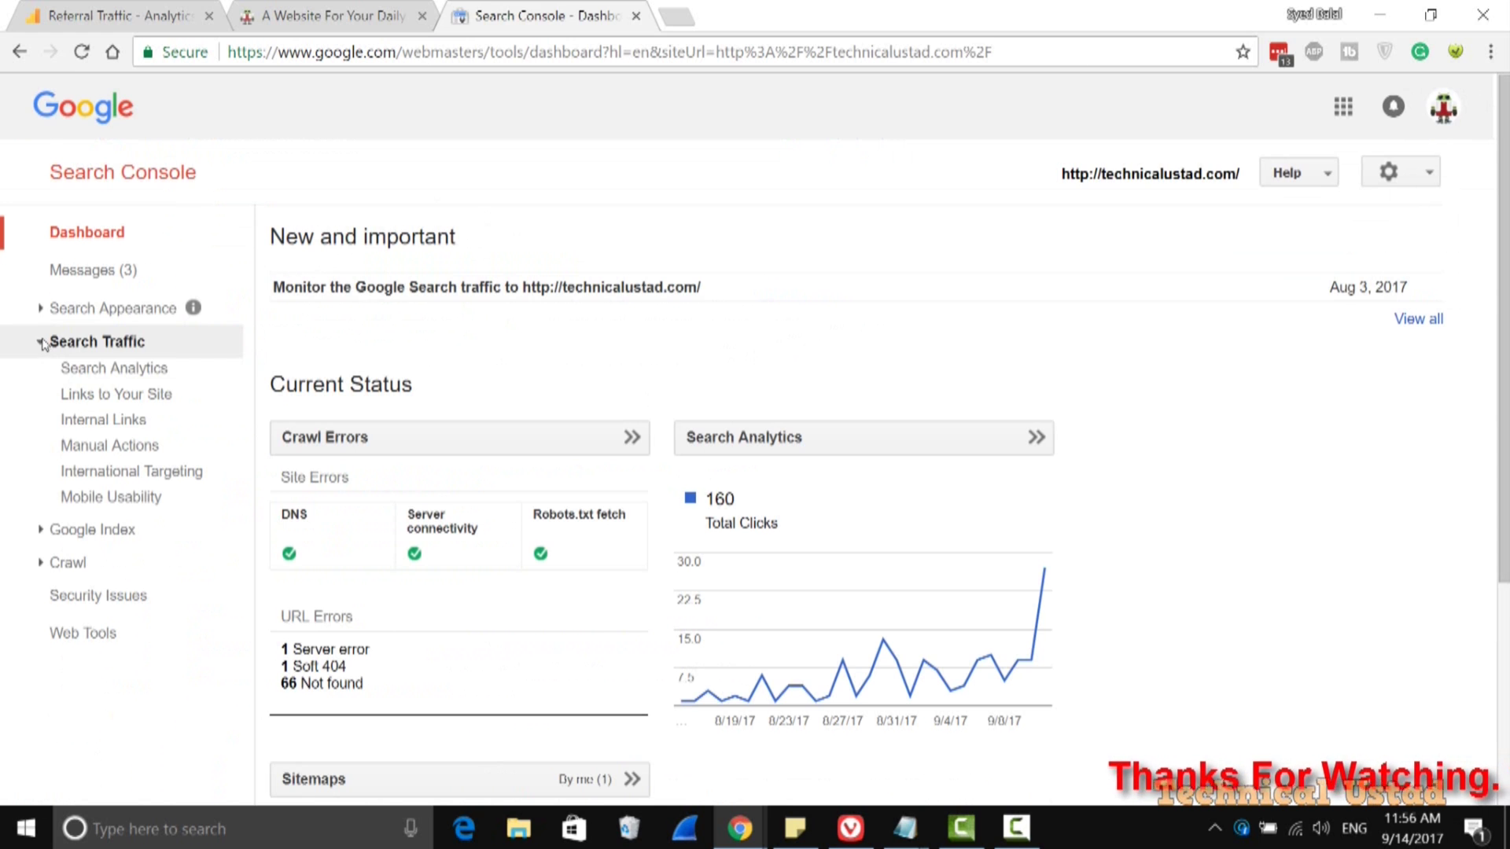
left_click(122, 397)
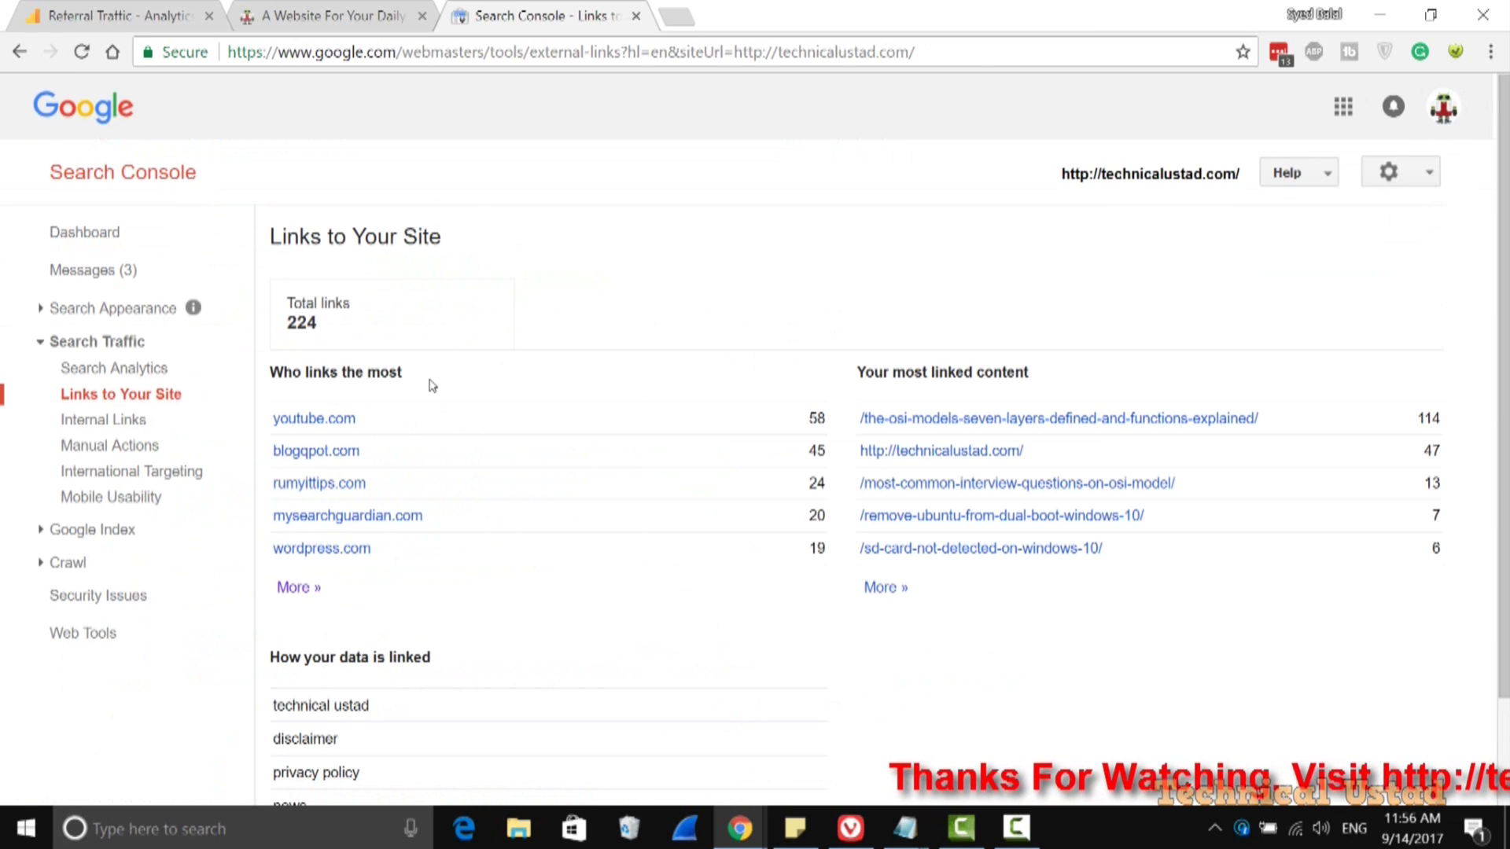
scroll(425, 365, "down", 1)
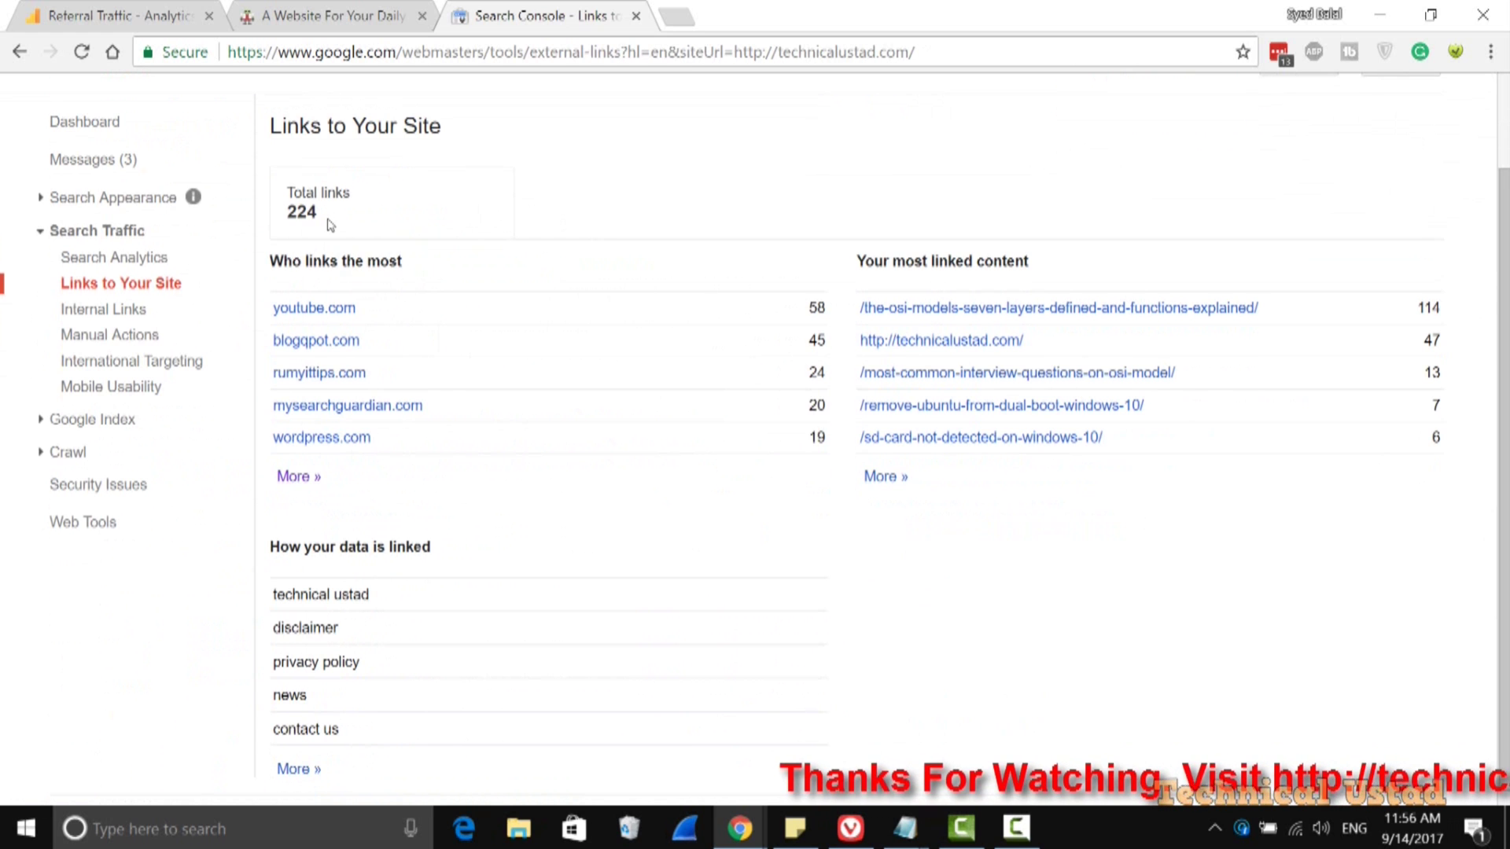
scroll(353, 253, "down", 1)
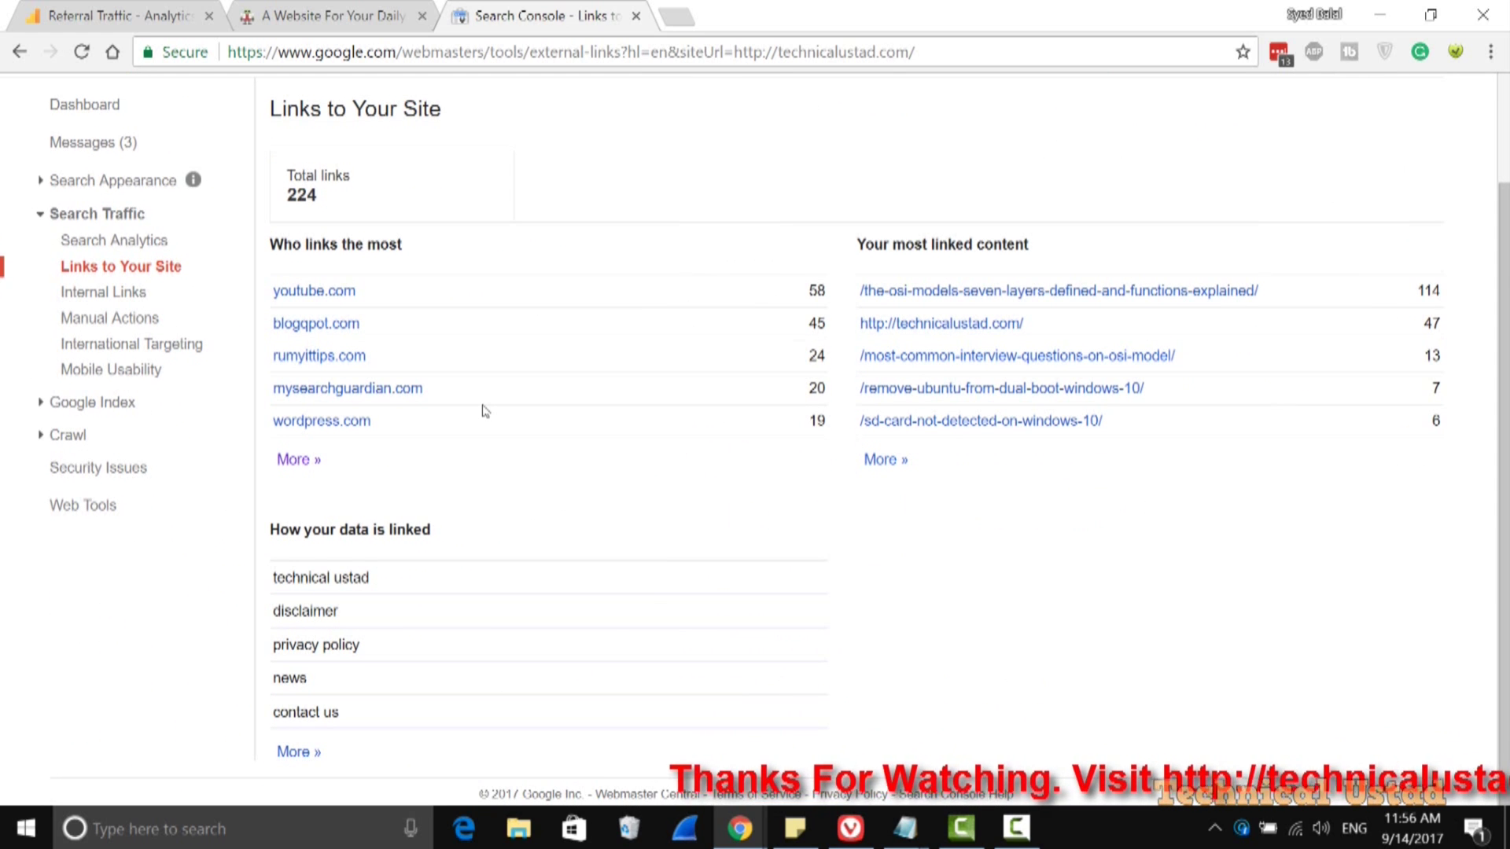
Step: Download the latest links from the full linking-domains list as a Google Docs spreadsheet
left_click(297, 459)
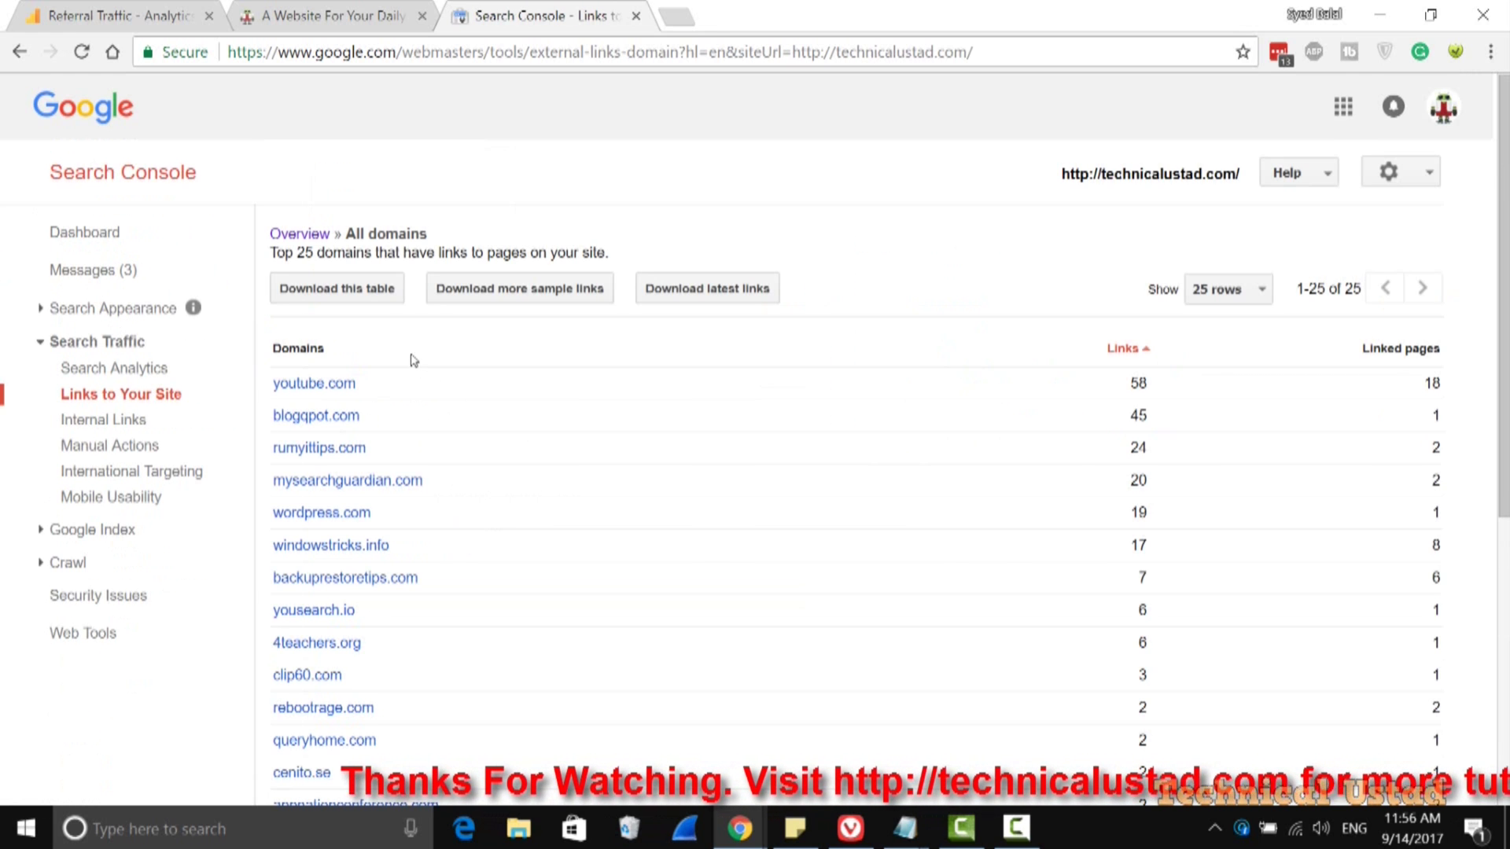
left_click(734, 296)
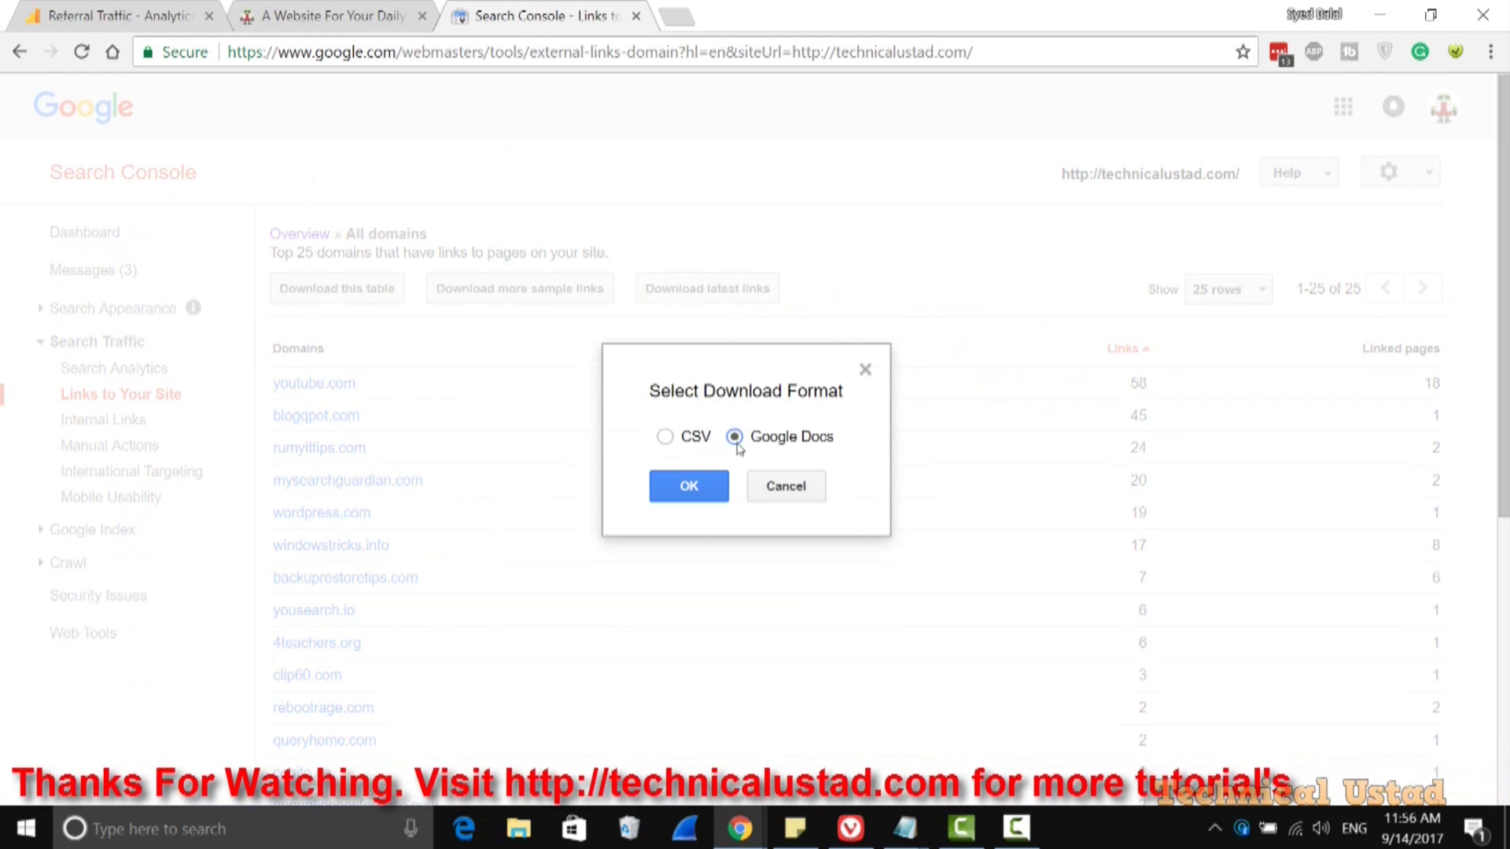
left_click(690, 484)
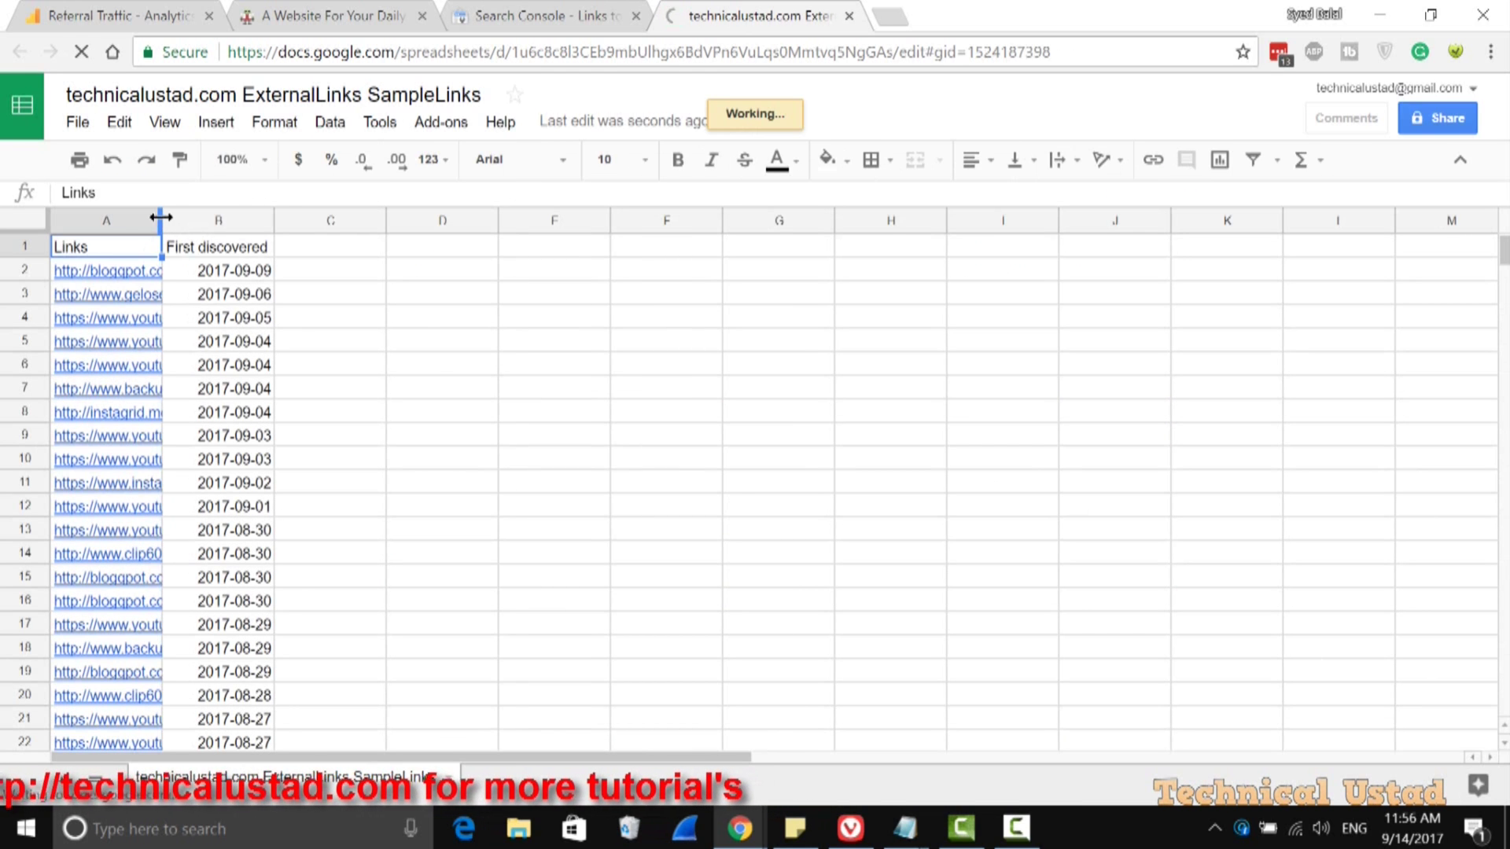
Step: Widen column A so full URLs show, then scroll through the exported links
left_click_drag(161, 218, 331, 249)
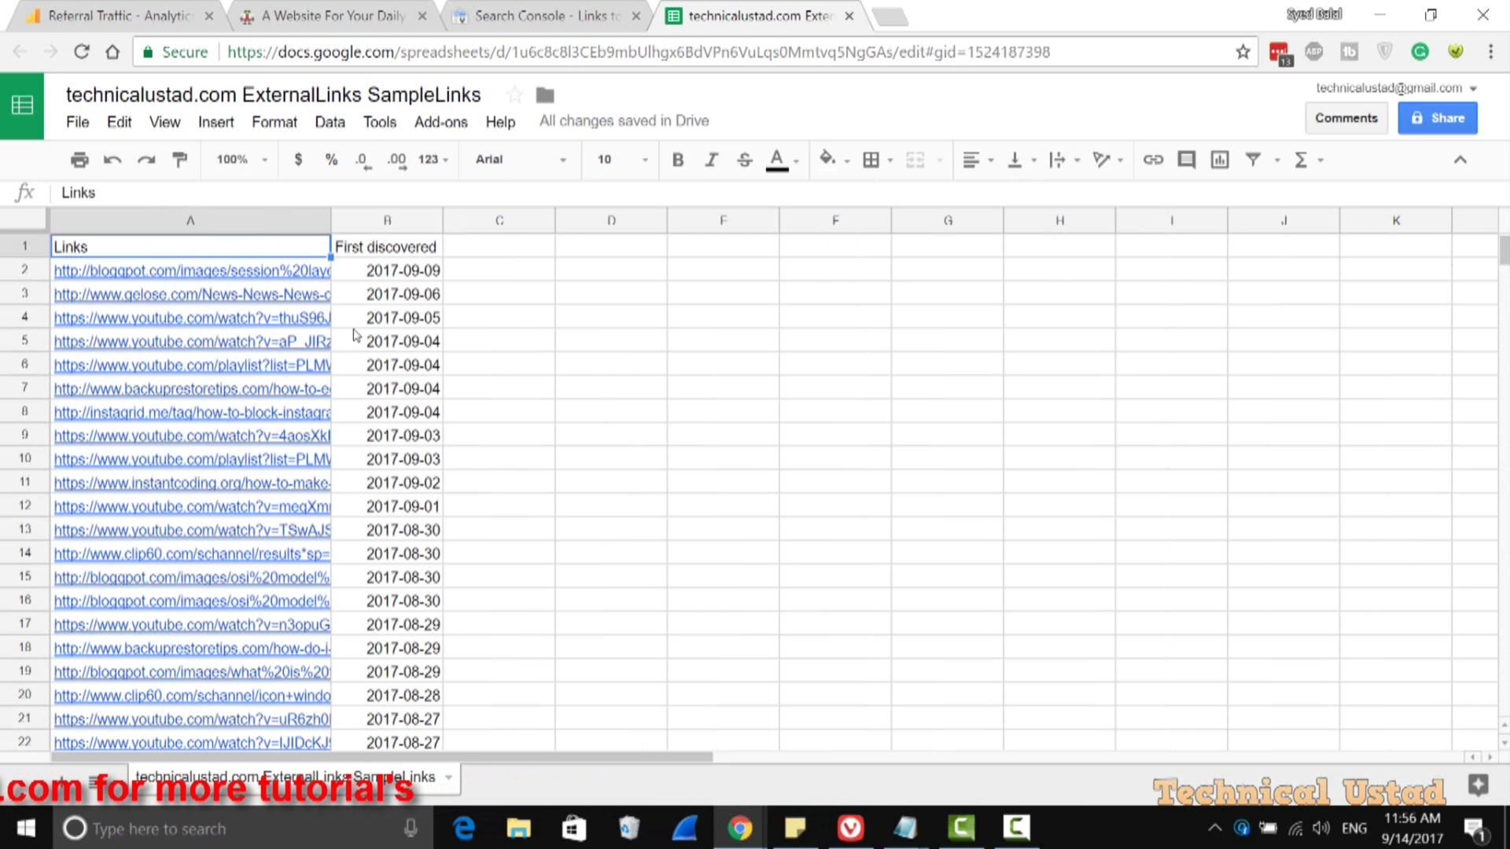
scroll(271, 386, "down", 14)
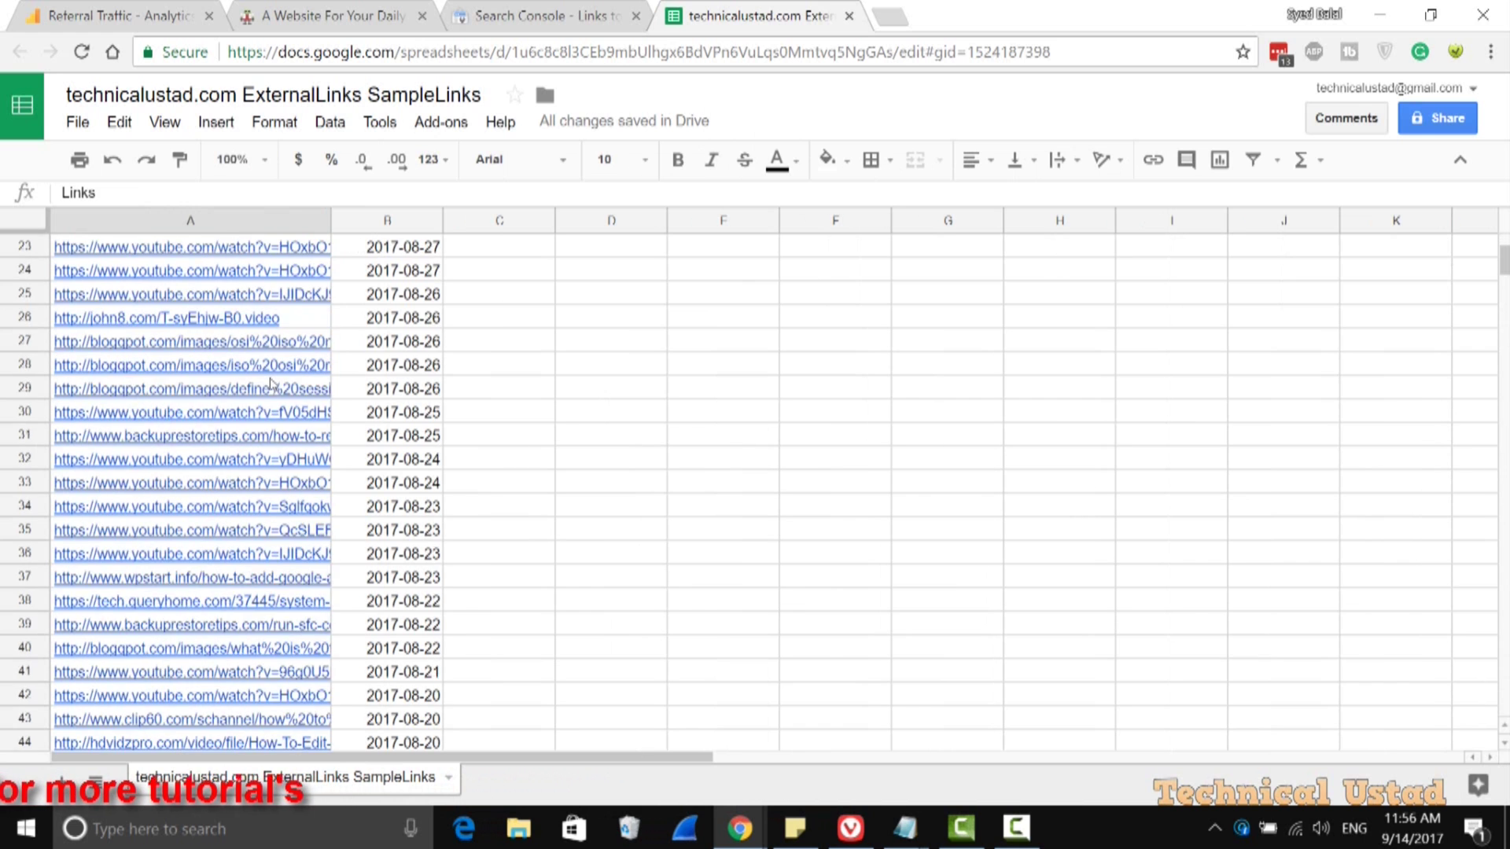
scroll(272, 387, "down", 8)
scroll(273, 393, "down", 16)
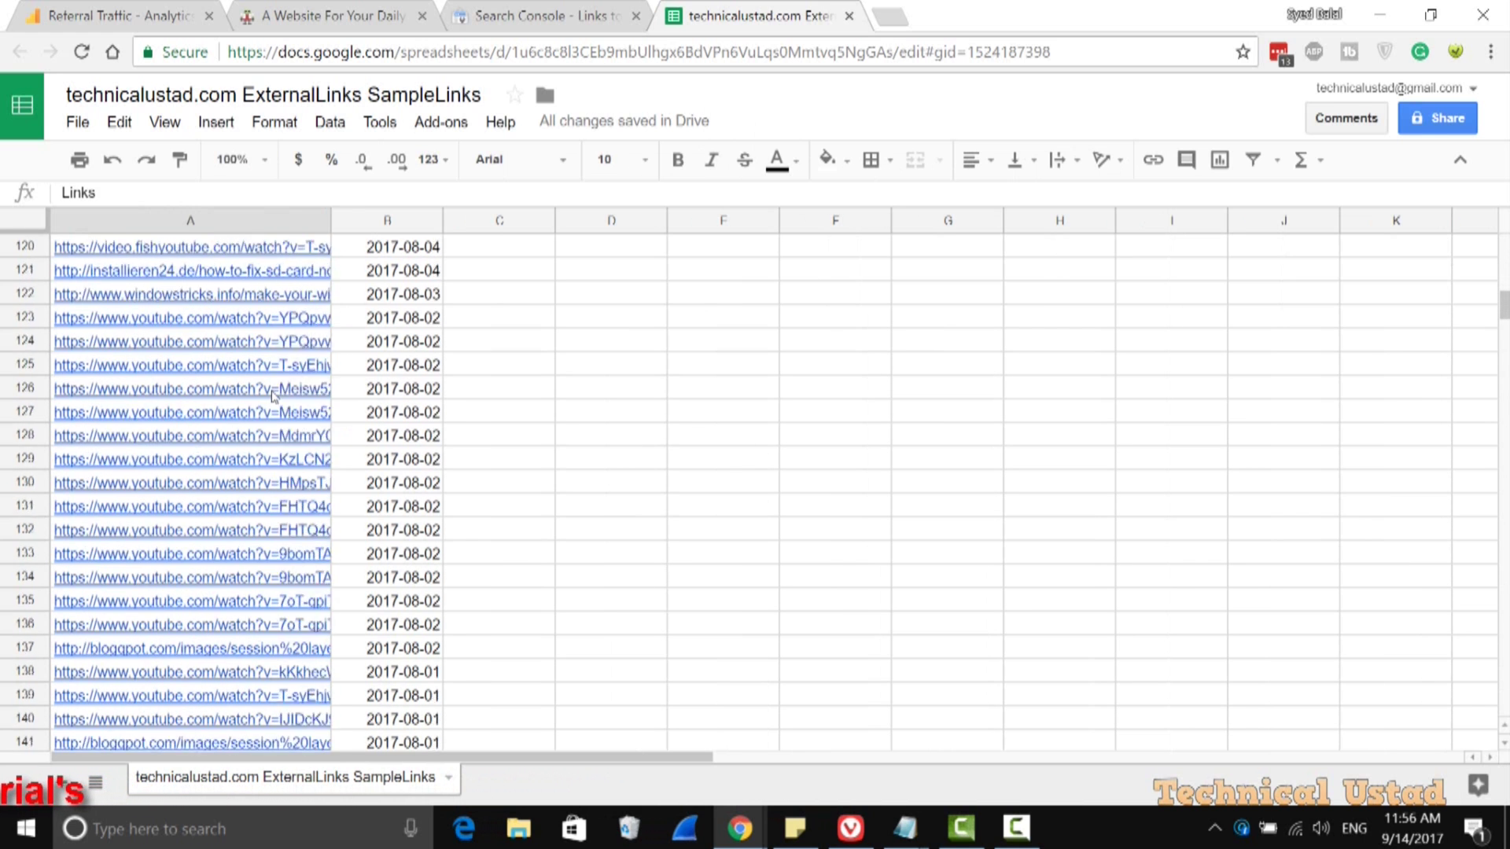
scroll(273, 394, "down", 9)
scroll(273, 394, "up", 6)
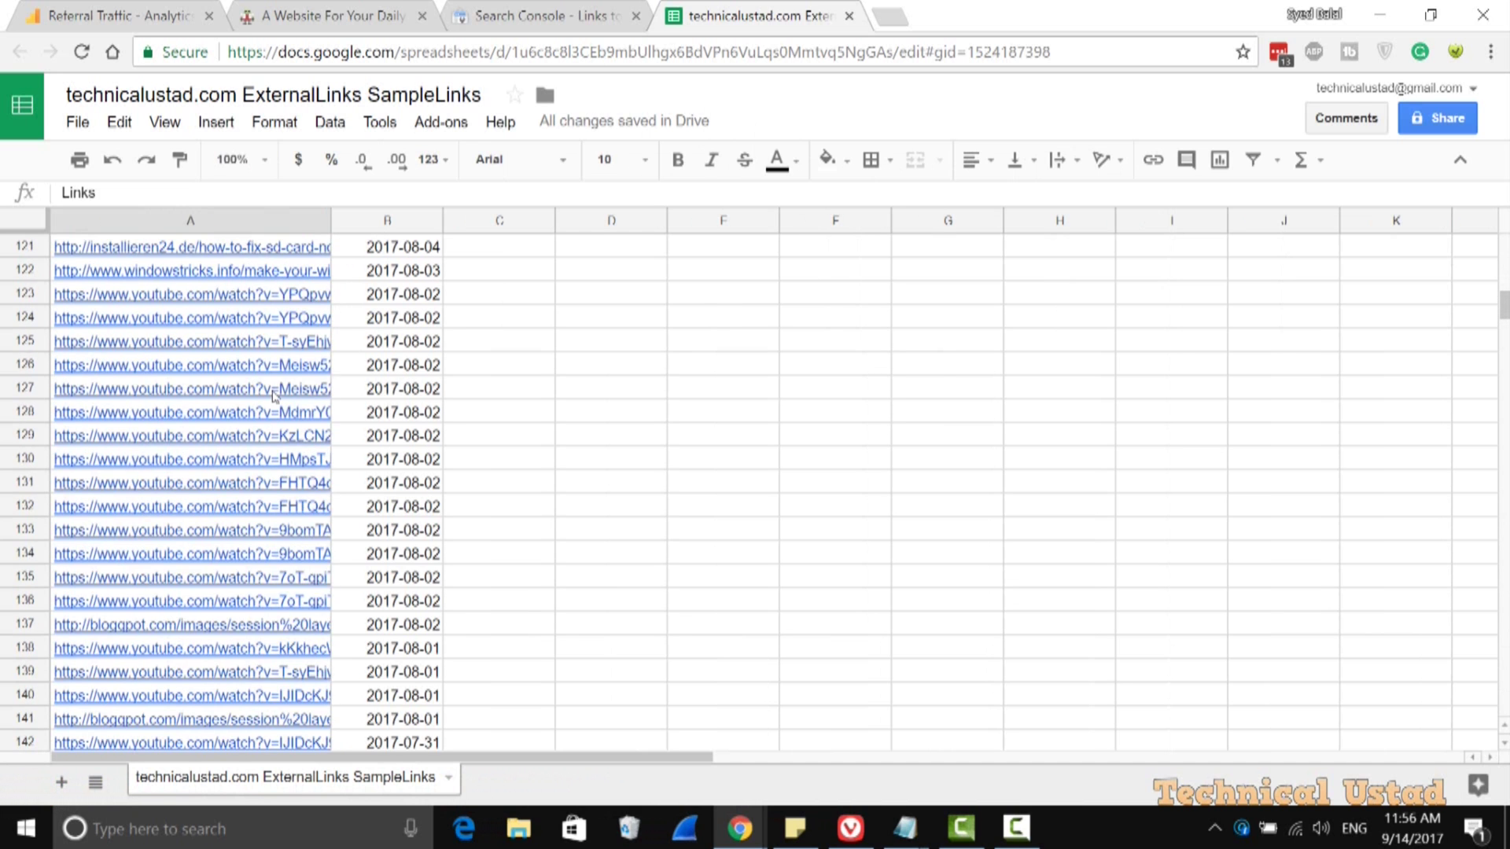